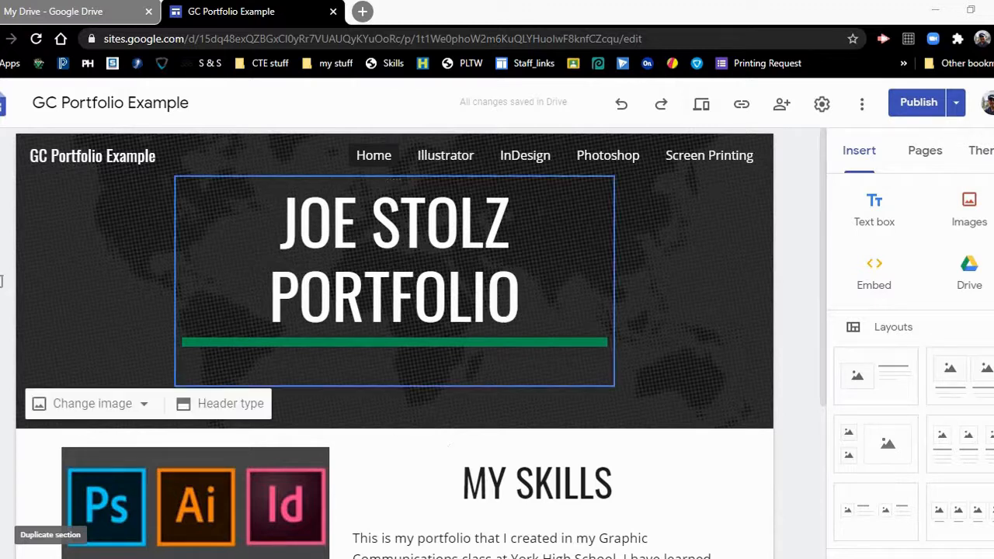
- Review the Home page of the GC Portfolio Example site, including its title header and My Skills section
scroll(632, 459, down, 2)
scroll(570, 360, down, 1)
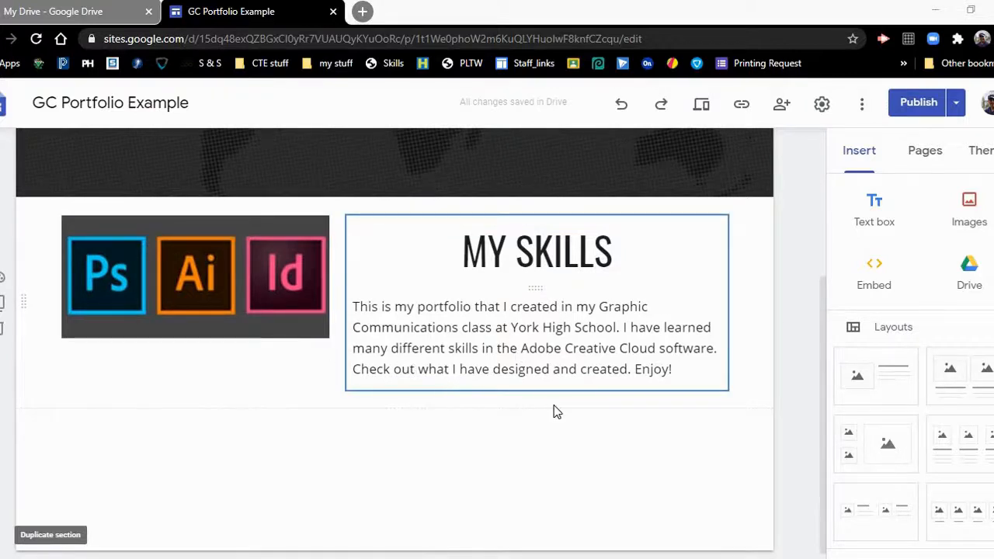
scroll(572, 443, up, 2)
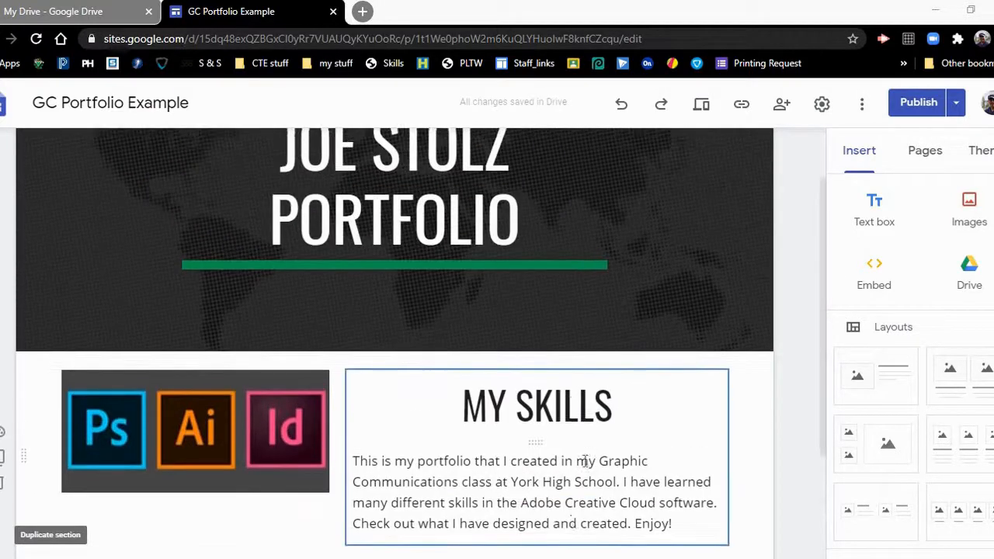
scroll(584, 461, up, 1)
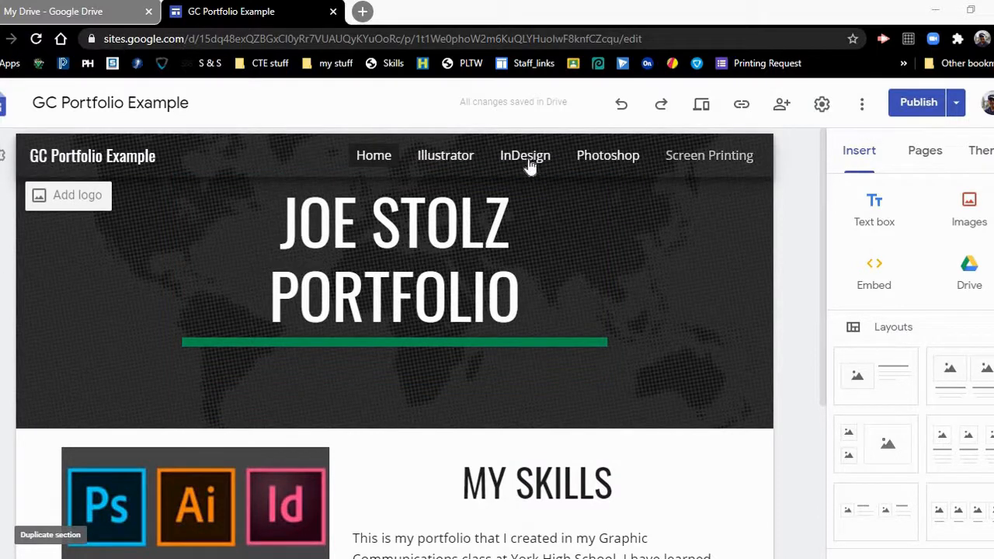
- Open the Illustrator page of the example portfolio and look through its project sections
click(439, 165)
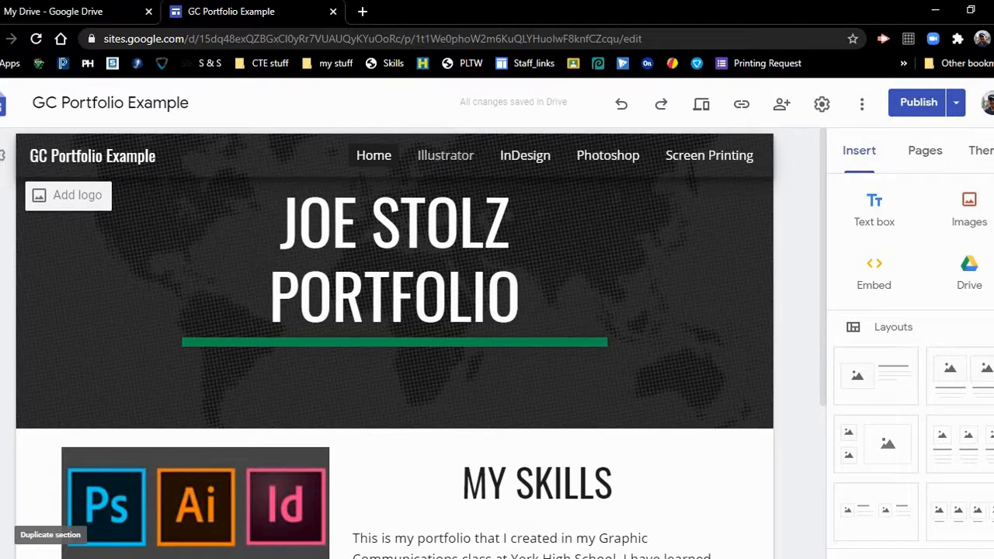
scroll(645, 359, down, 3)
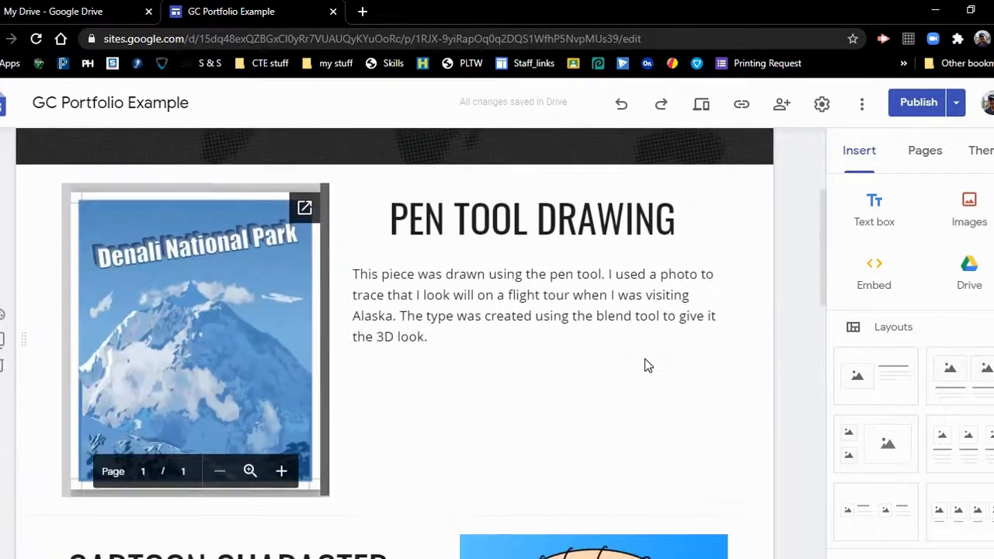
scroll(645, 359, down, 10)
scroll(645, 357, down, 2)
scroll(644, 355, up, 15)
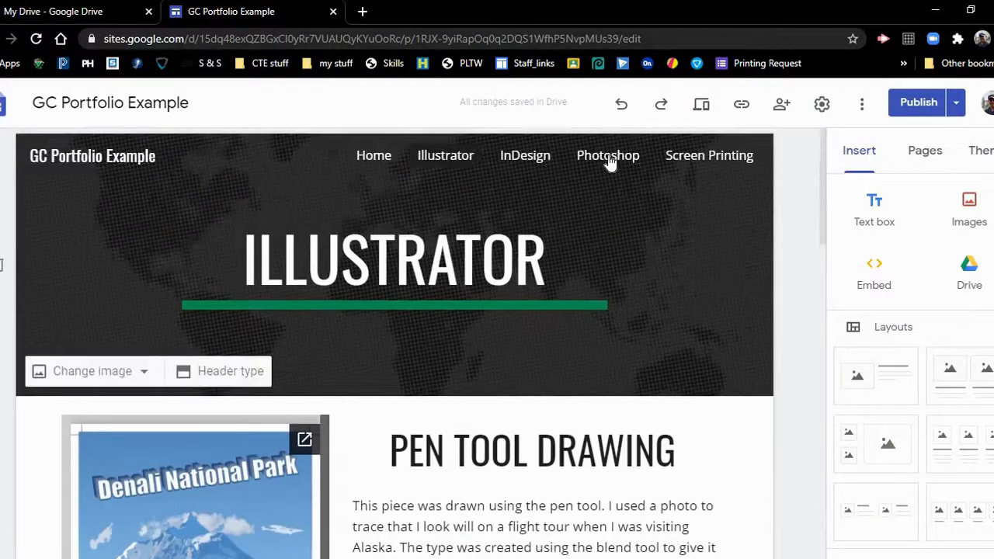
- Open the Photoshop page and look through its photo retouch, vehicle wrap and apparel projects
click(610, 158)
scroll(674, 426, down, 2)
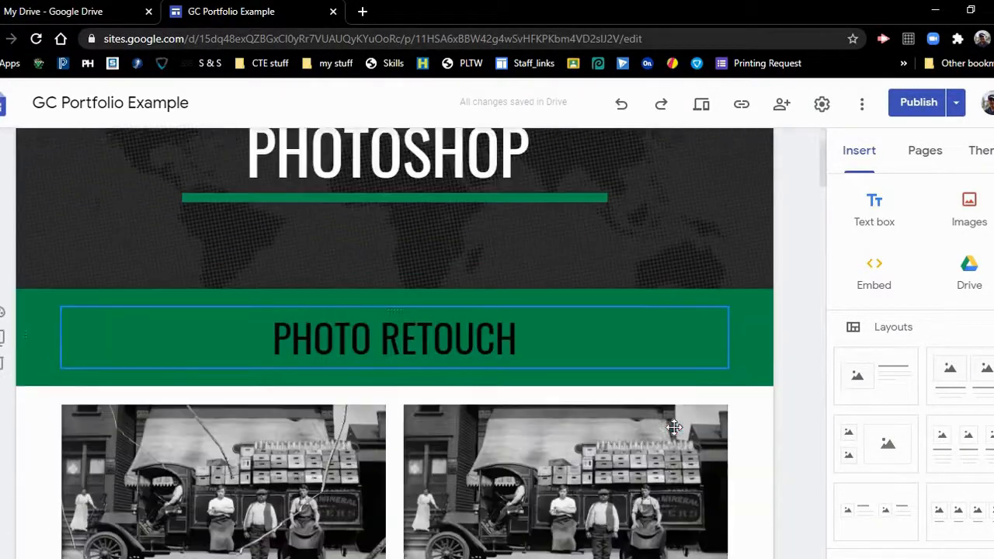
scroll(674, 426, down, 10)
scroll(674, 426, down, 10)
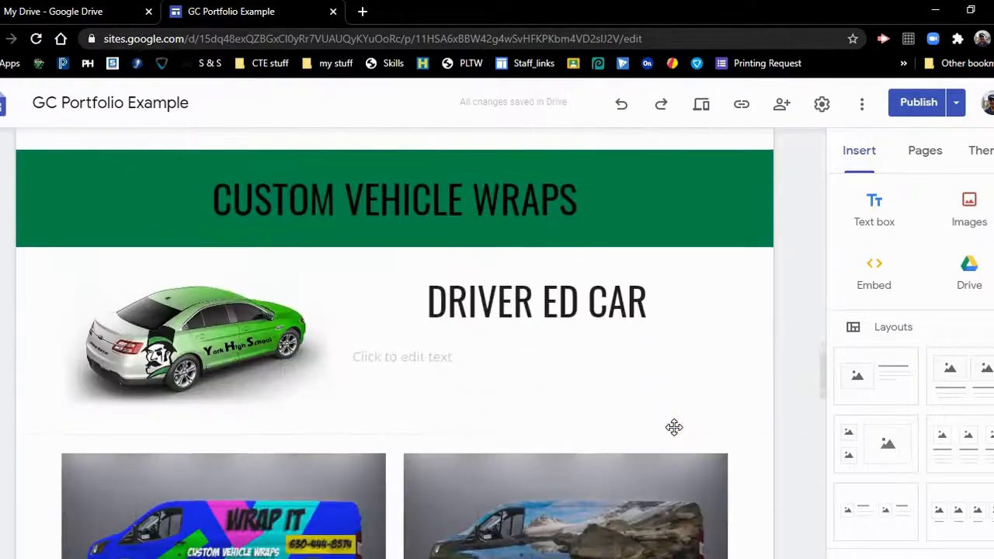
scroll(674, 426, down, 10)
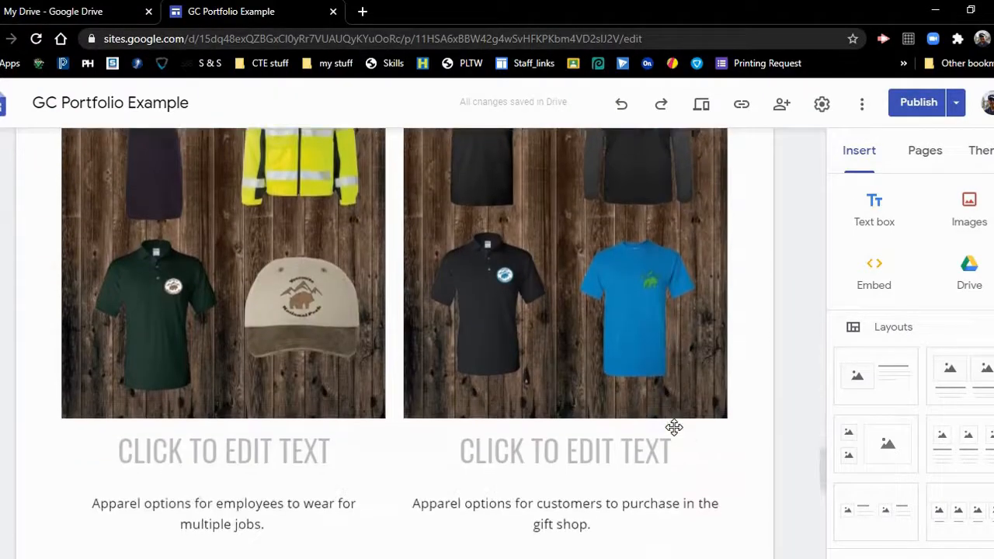
scroll(674, 426, up, 1)
scroll(674, 426, down, 2)
scroll(674, 426, up, 10)
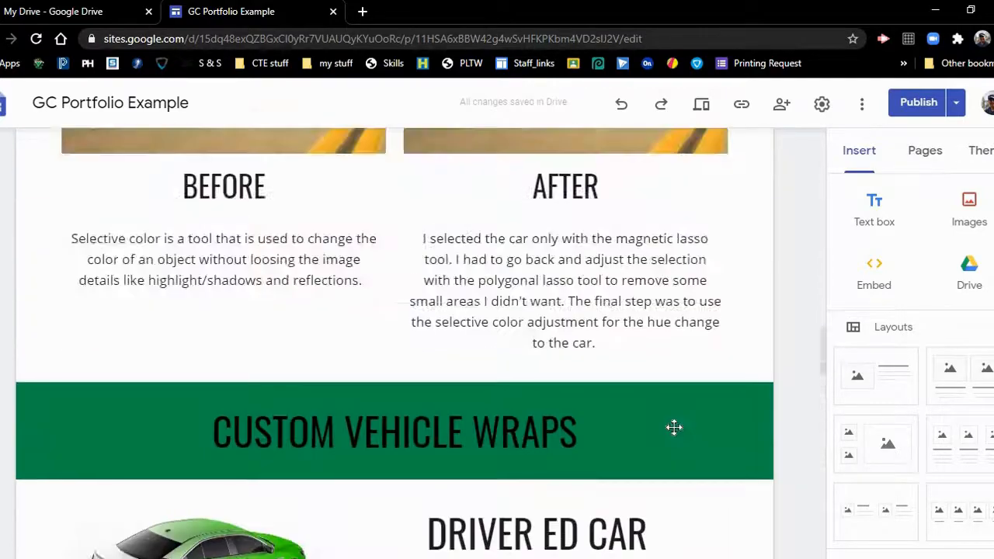
scroll(674, 427, up, 10)
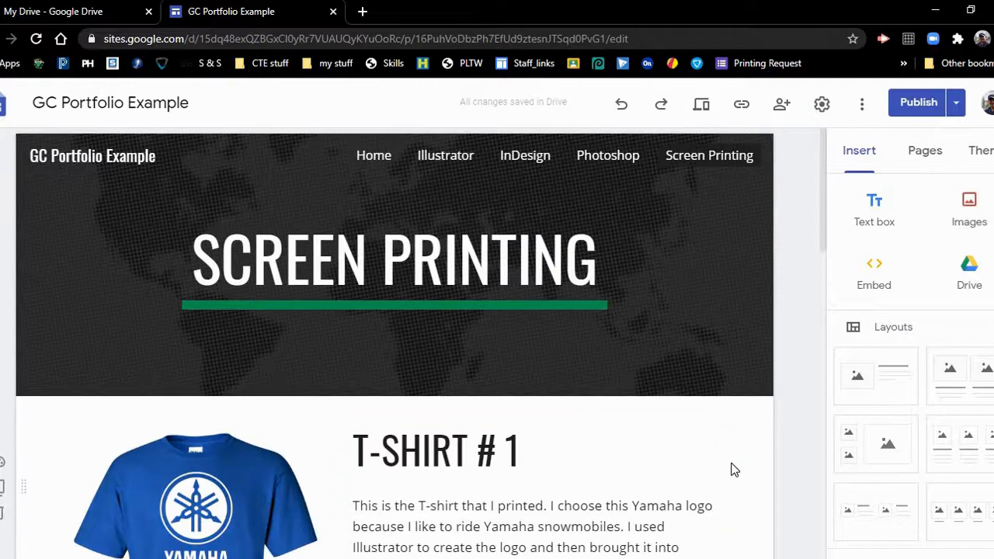
- Look through the Screen Printing page of the example portfolio, from T-Shirt # 1 through T-Shirt # 2
scroll(733, 470, down, 9)
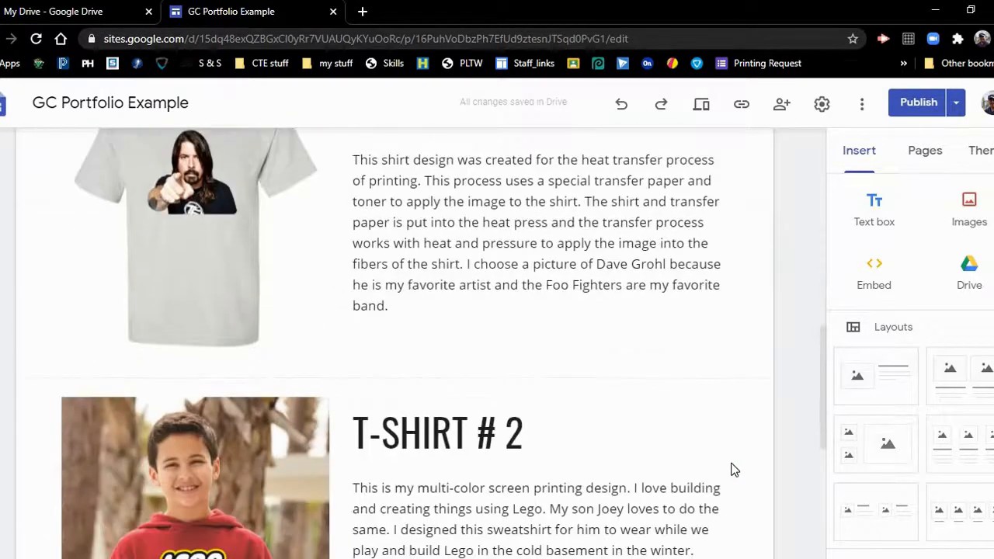
scroll(734, 470, down, 5)
scroll(733, 470, up, 6)
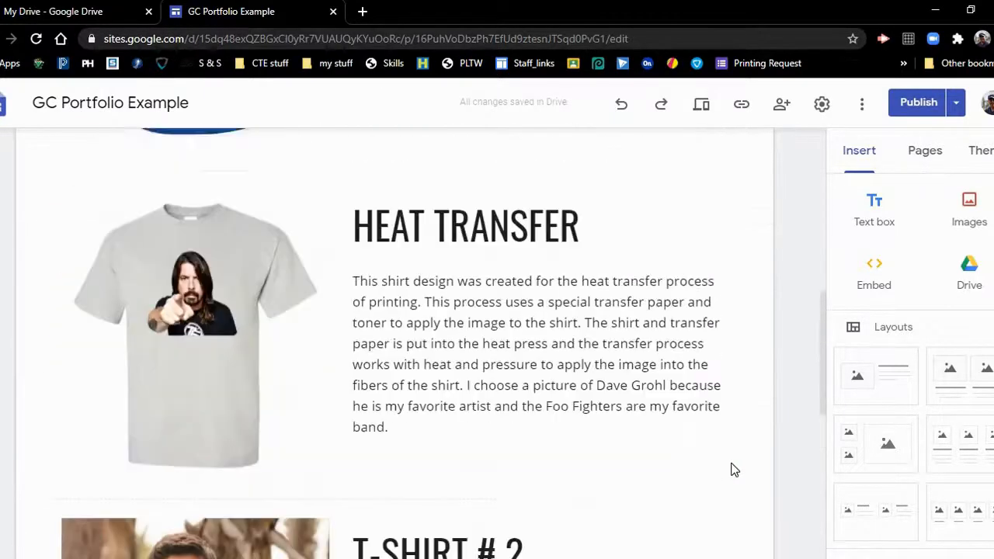
scroll(734, 470, up, 6)
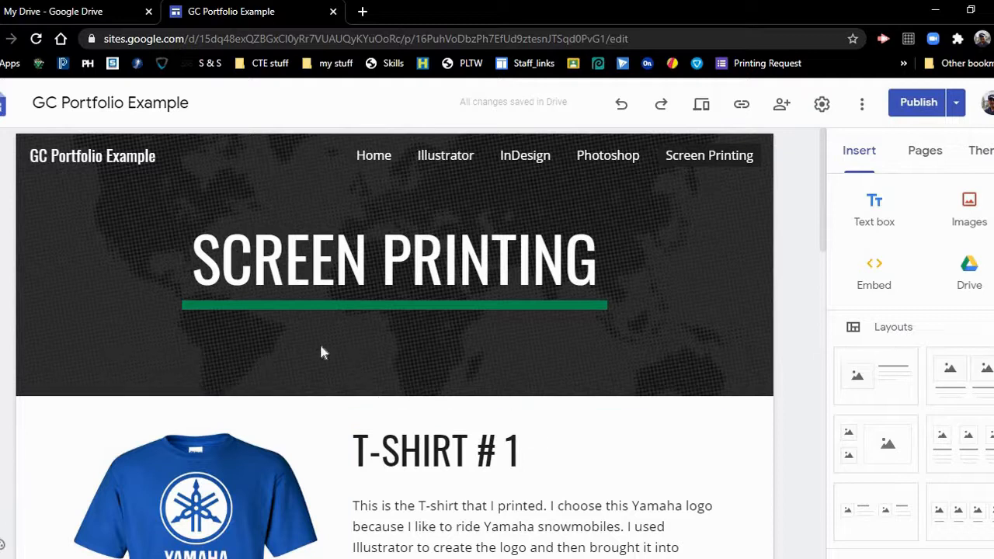
- Switch to Google Drive and create a new folder named Digital Portfolio in My Drive
click(85, 19)
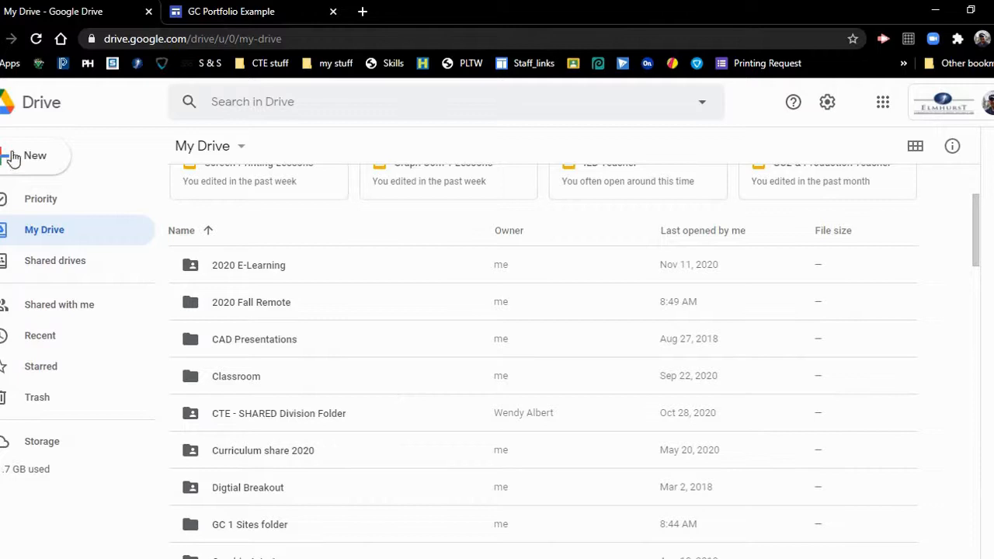
click(62, 167)
click(62, 167)
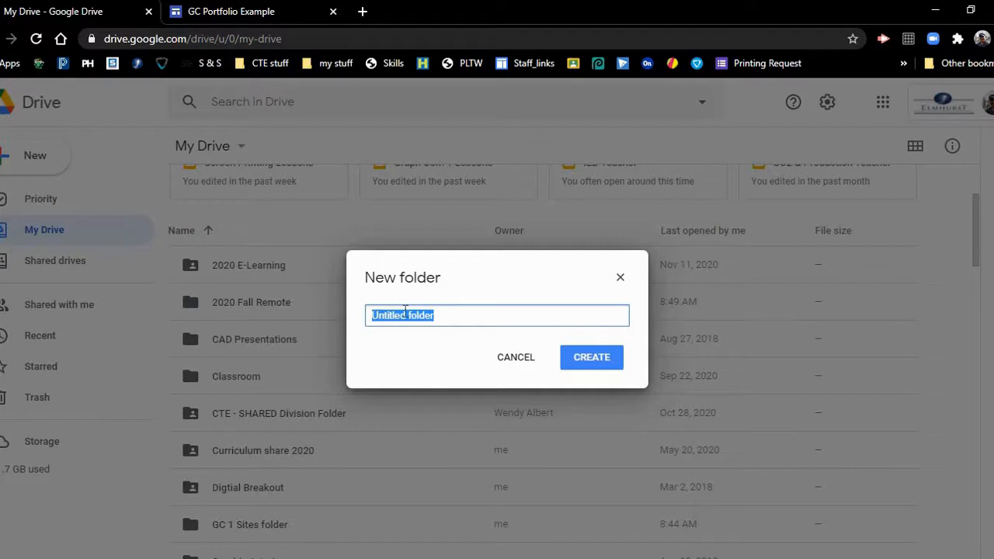
text(Digital Portfolio)
click(591, 366)
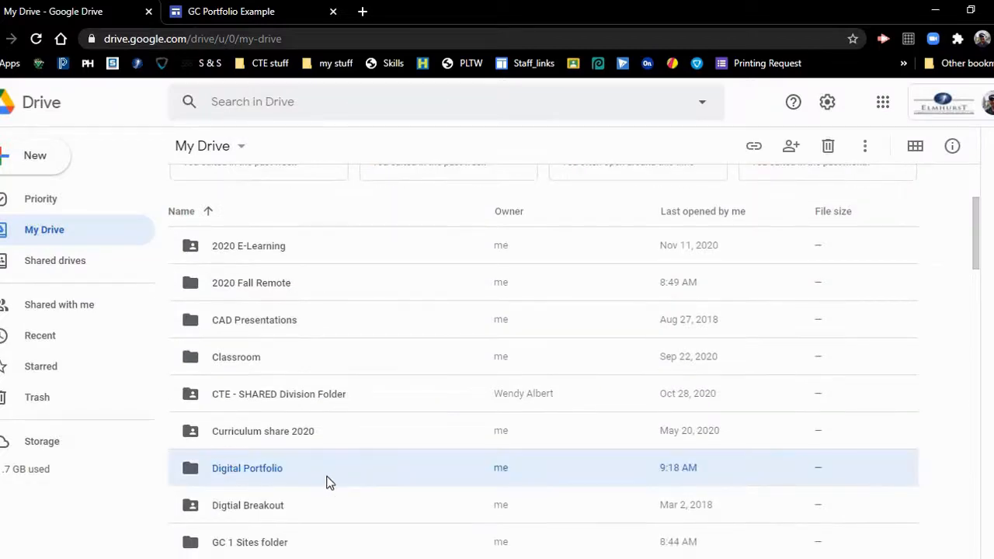
- Open the Digital Portfolio folder and create a new Google Sites site inside it
double_click(326, 475)
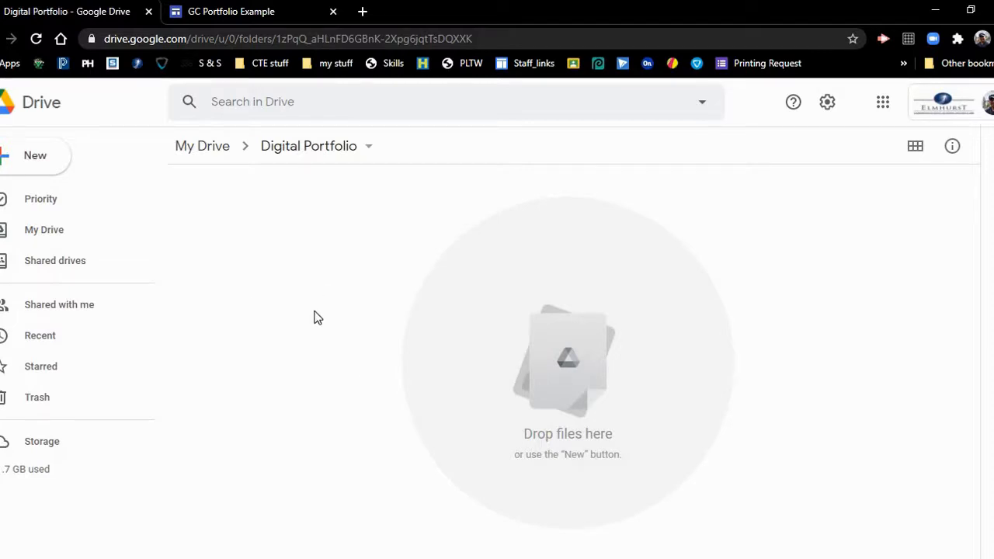
click(41, 165)
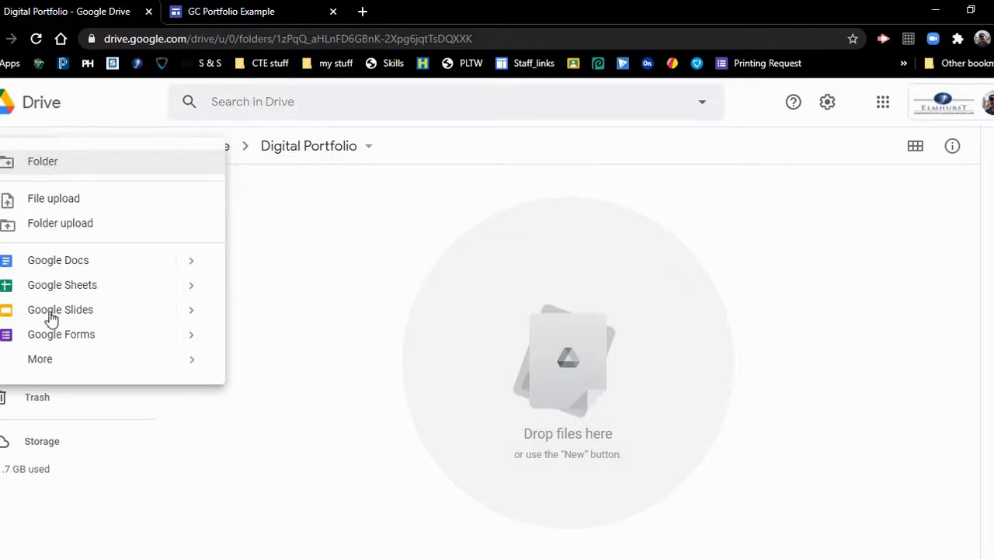
mouse_move(52, 372)
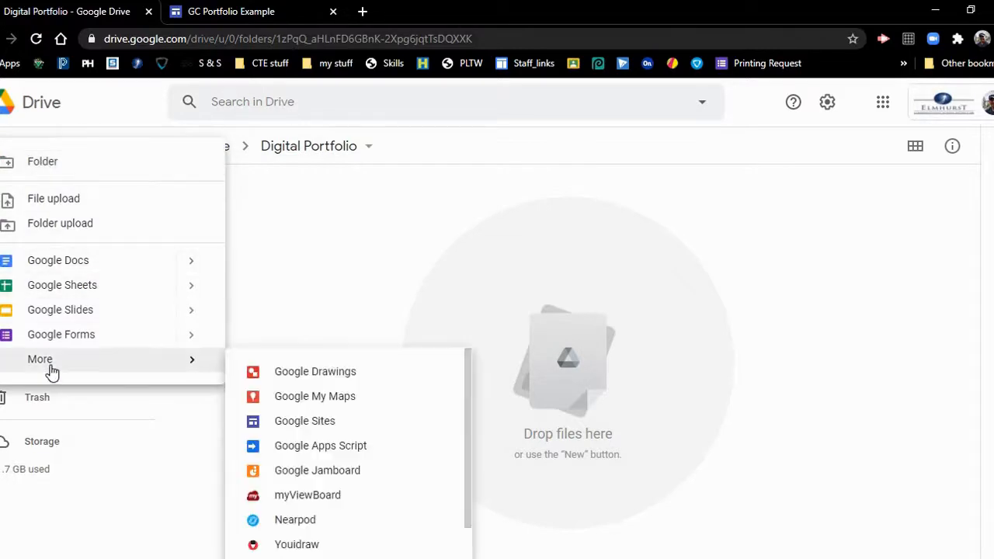
click(376, 427)
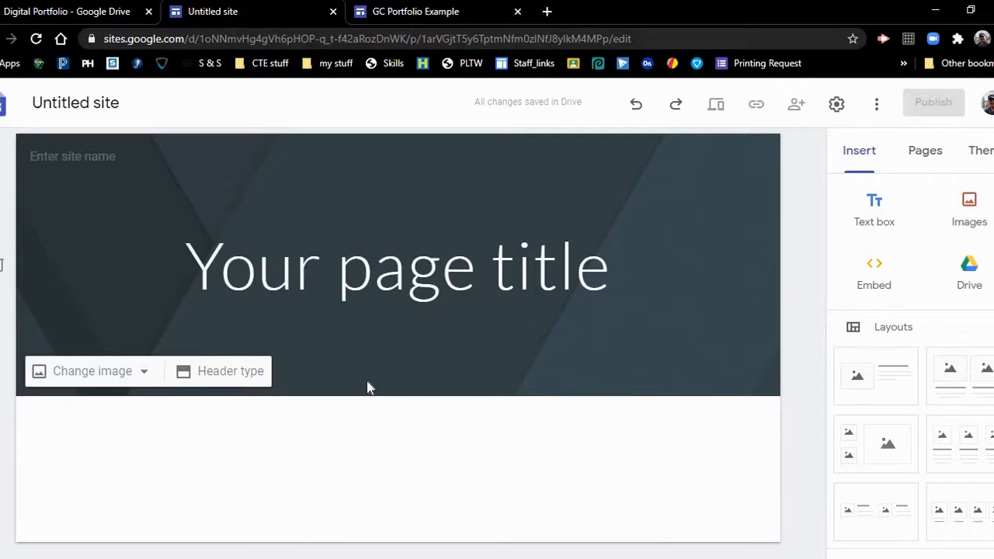
- Browse the site themes and try out Vision, Diplomat, Aristotle and Simple on the new site
mouse_move(375, 389)
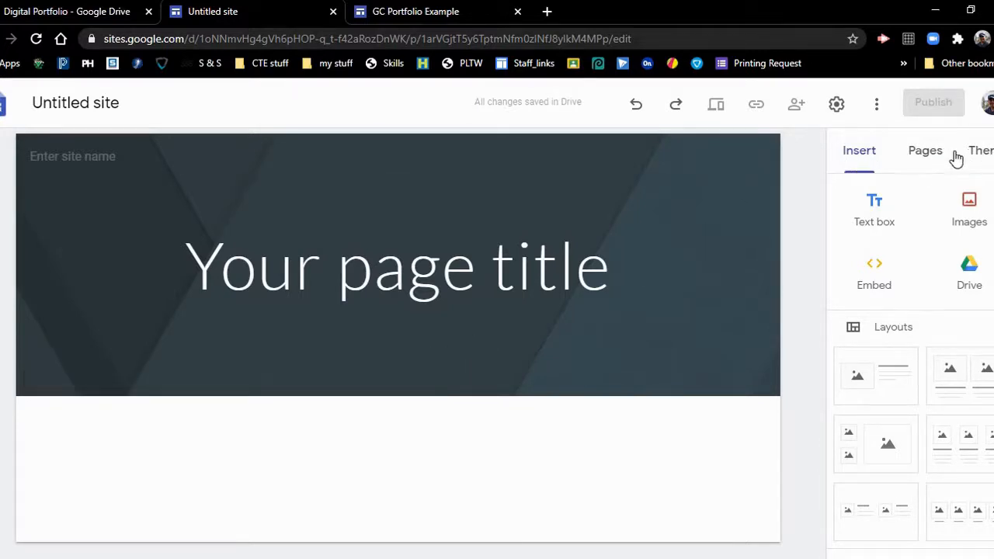
click(989, 155)
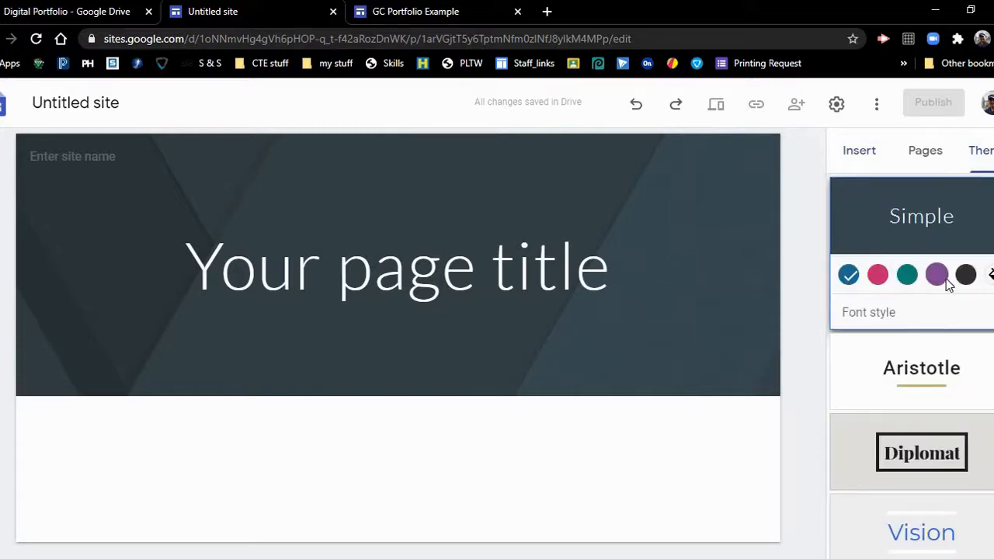
scroll(944, 279, down, 2)
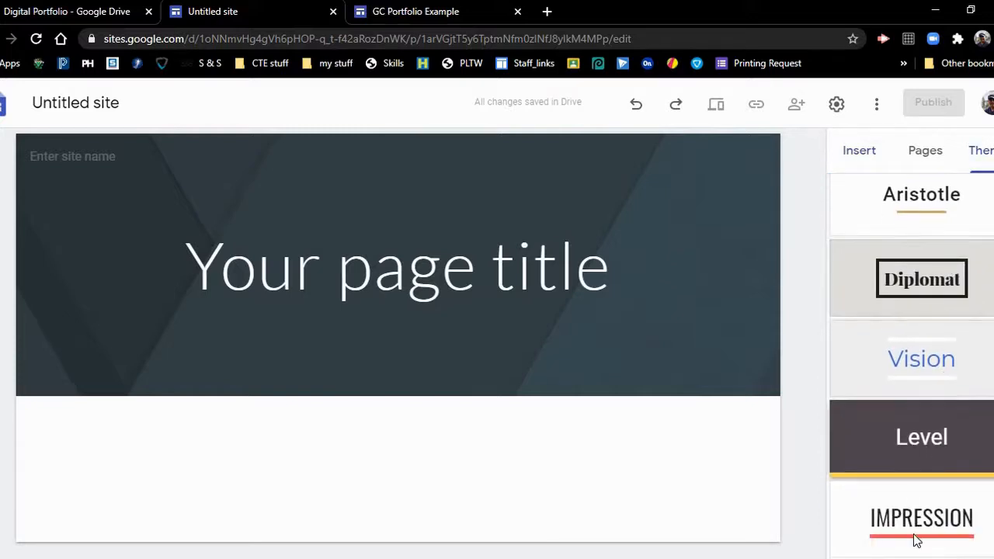
click(910, 439)
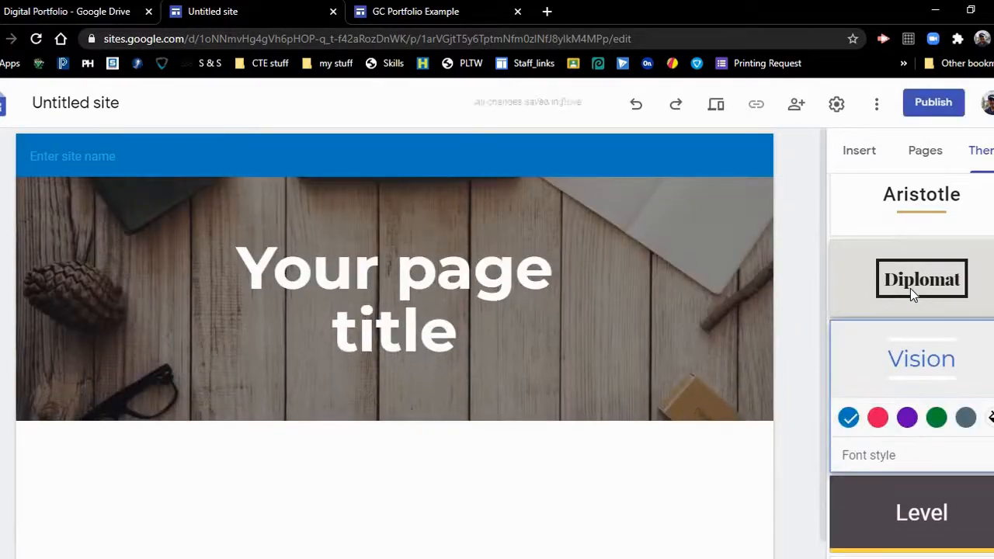
click(910, 288)
scroll(920, 290, up, 1)
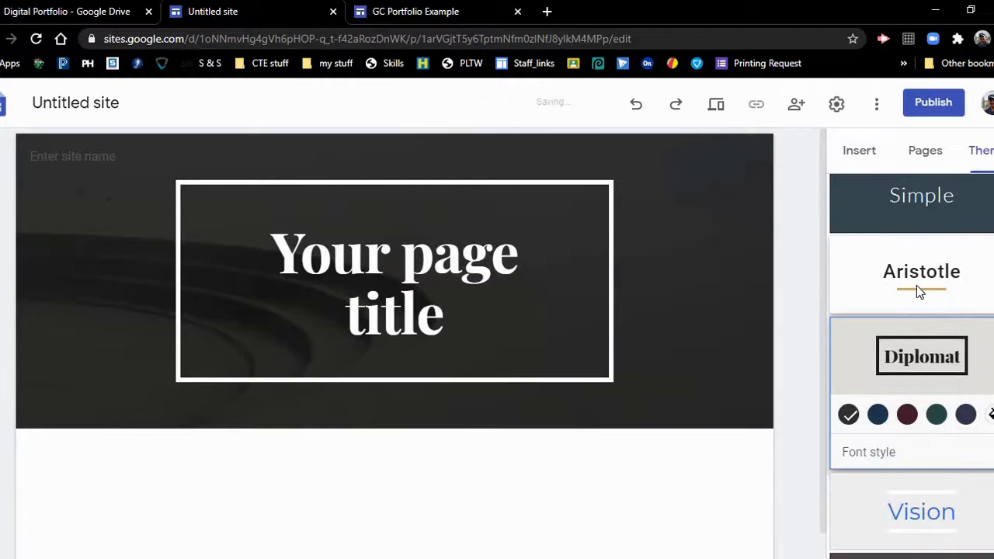
click(921, 288)
scroll(913, 215, up, 1)
click(913, 216)
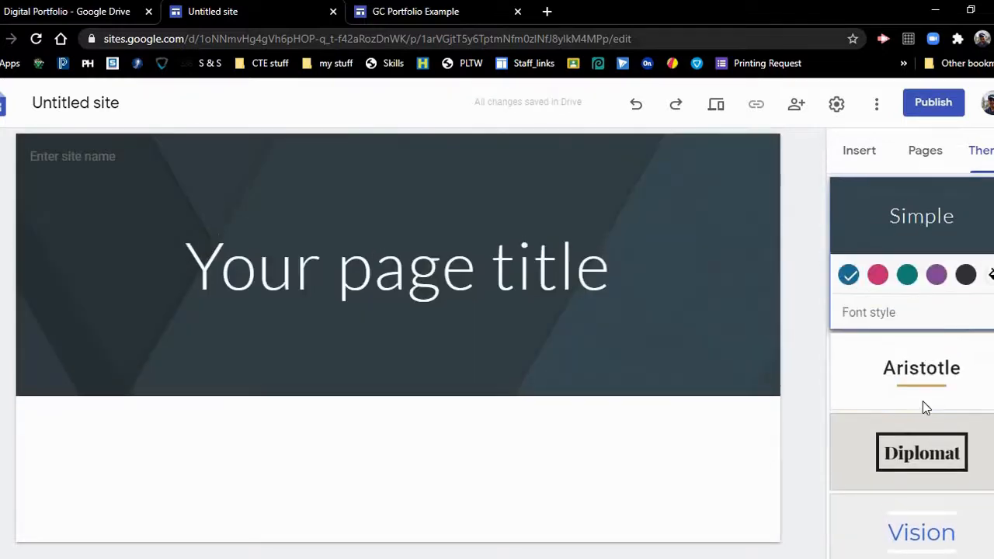
- Preview the Aristotle, Vision, Level and Diplomat themes on the site to compare their headers
click(927, 402)
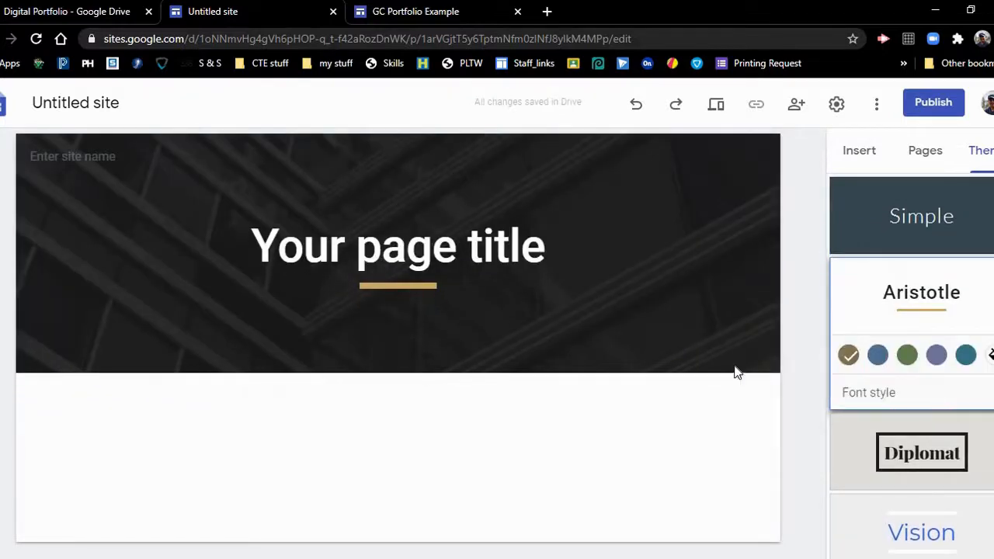
scroll(932, 435, down, 2)
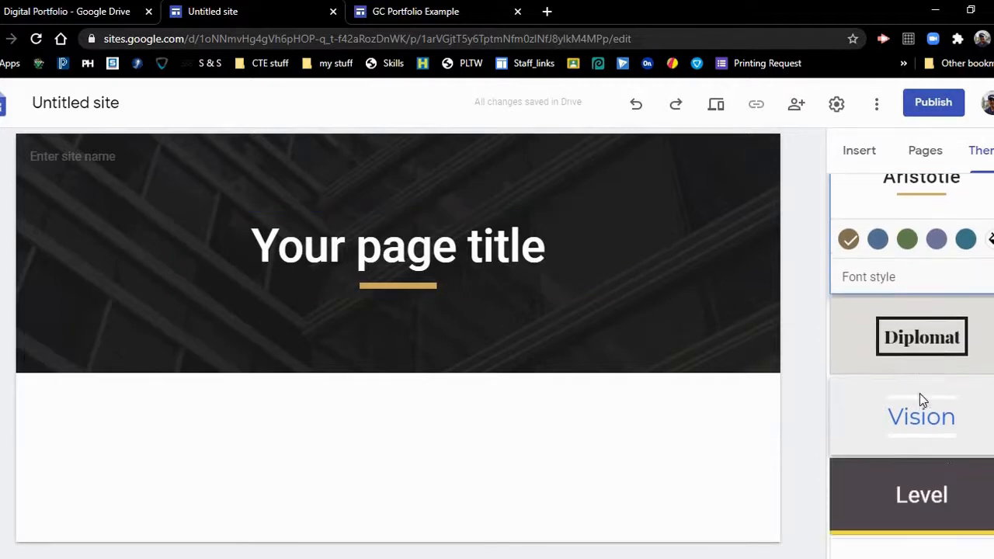
click(943, 411)
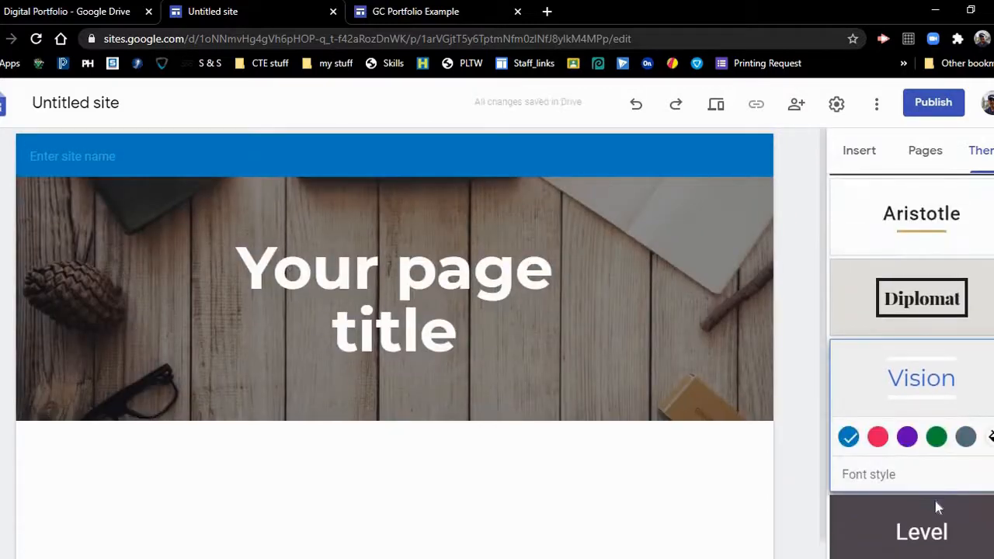
scroll(932, 513, down, 1)
click(929, 521)
click(919, 406)
click(911, 310)
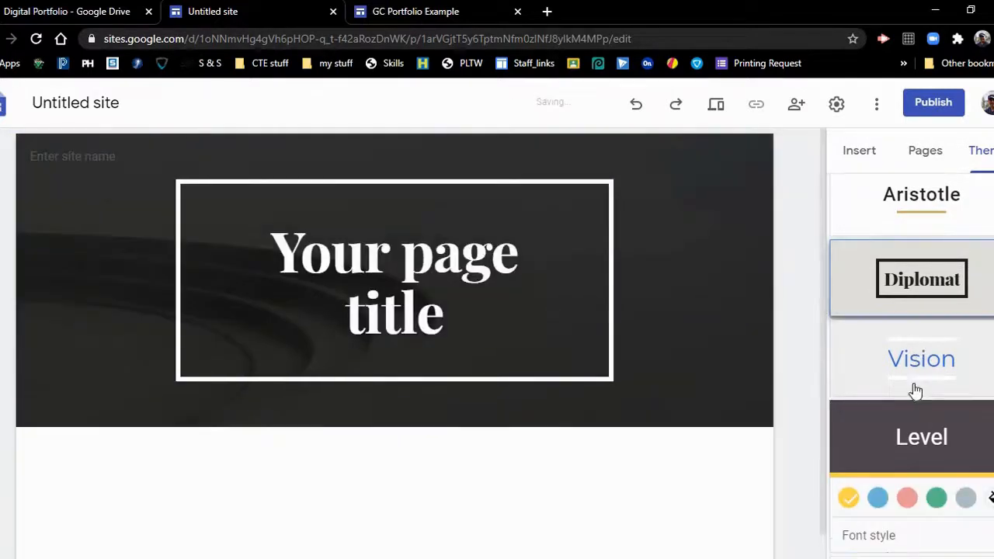
- Apply the Vision theme, try its red, purple and green colours, and set it to the slate-grey colour
click(912, 449)
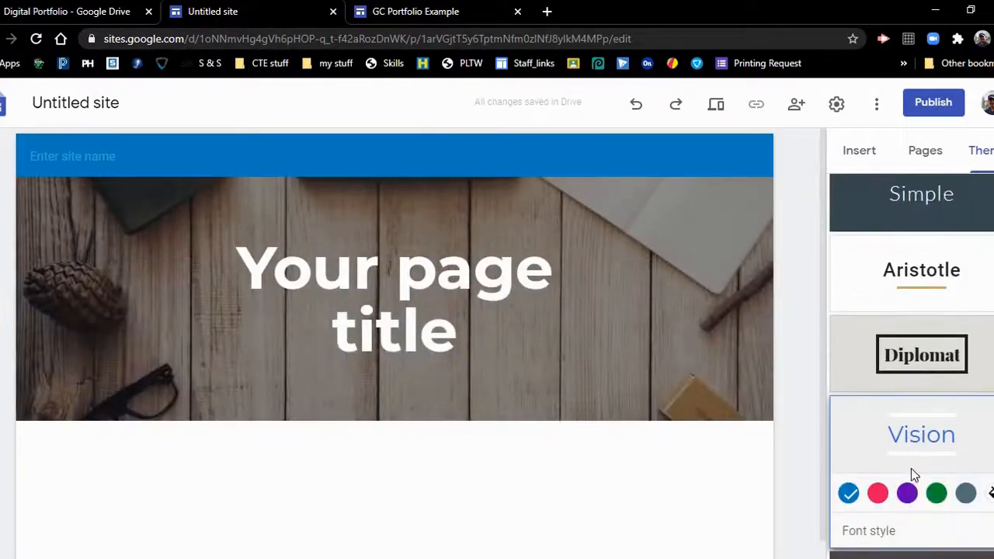
click(878, 494)
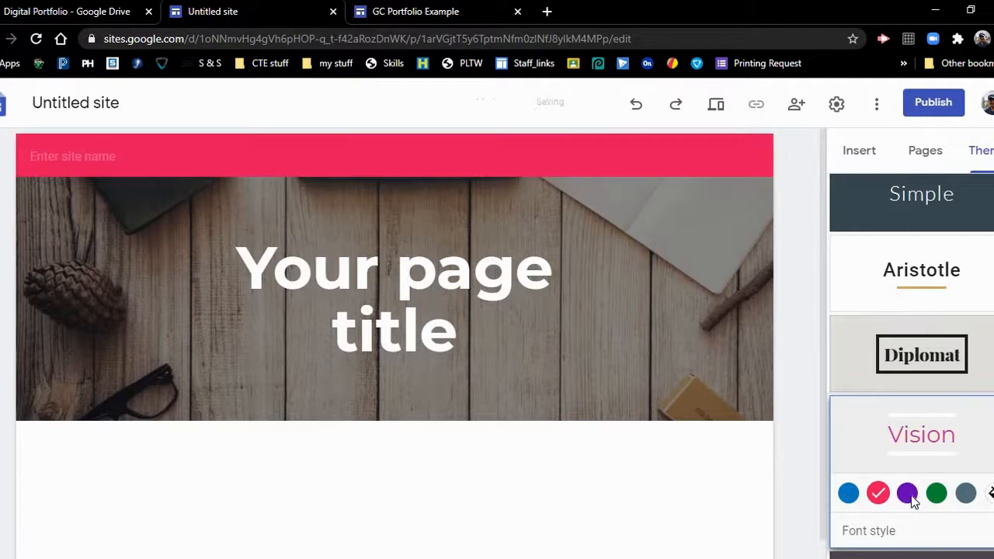
click(907, 494)
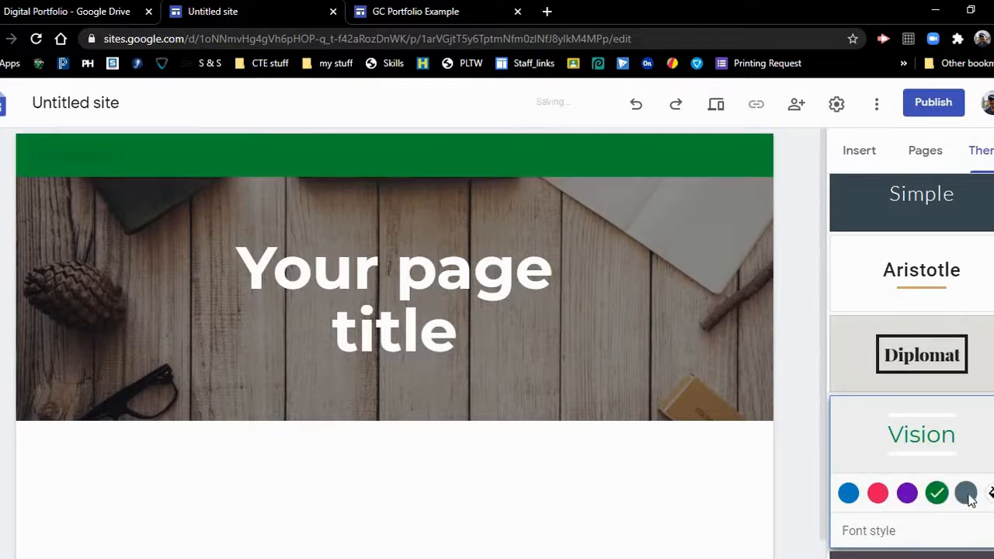
click(966, 494)
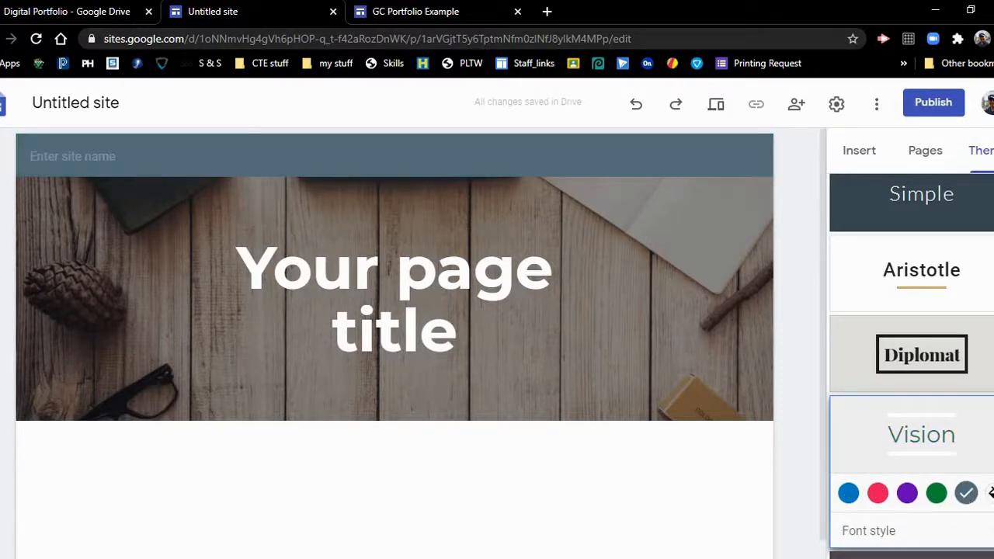
- Try a custom cyan colour (#00ffed) for the Vision theme and switch back to the slate-grey colour
click(993, 493)
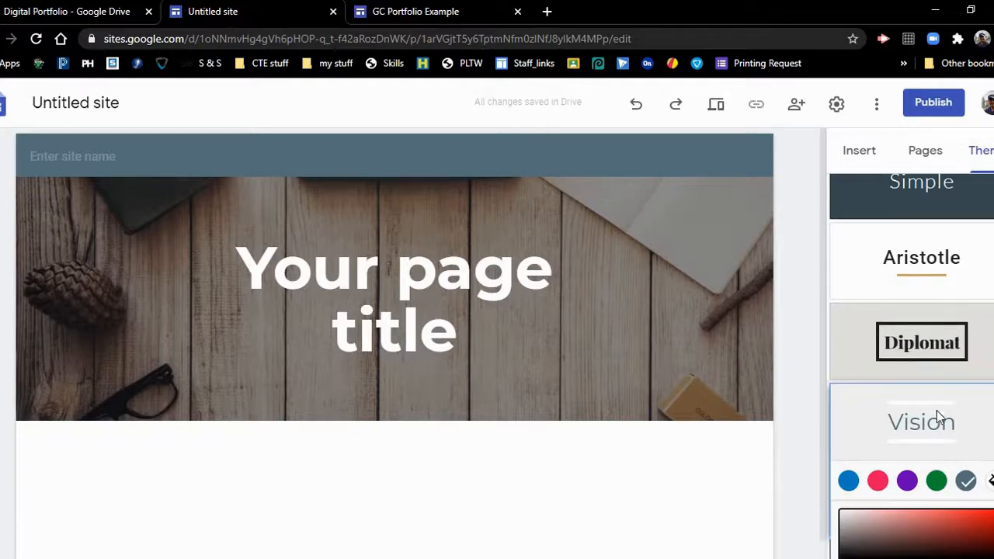
scroll(937, 438, down, 2)
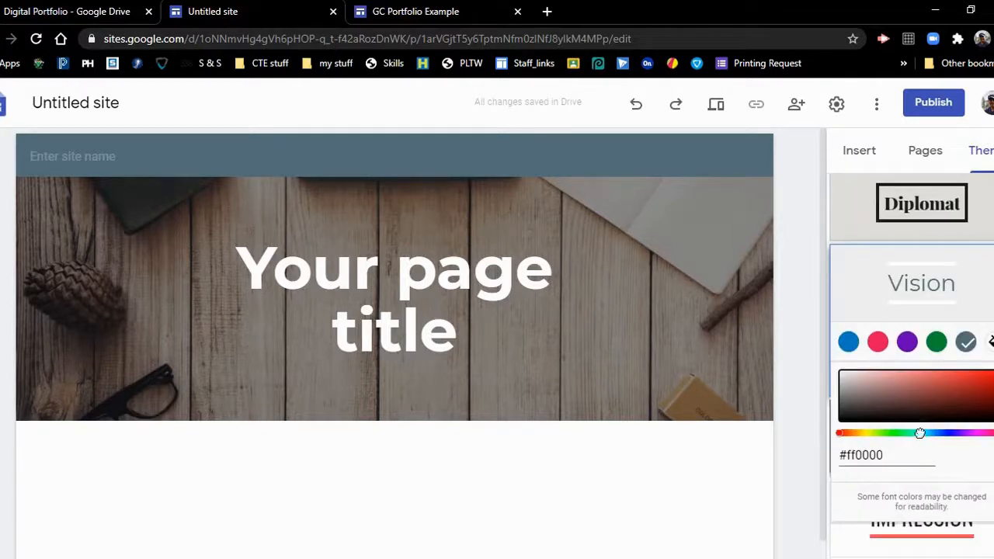
click(919, 433)
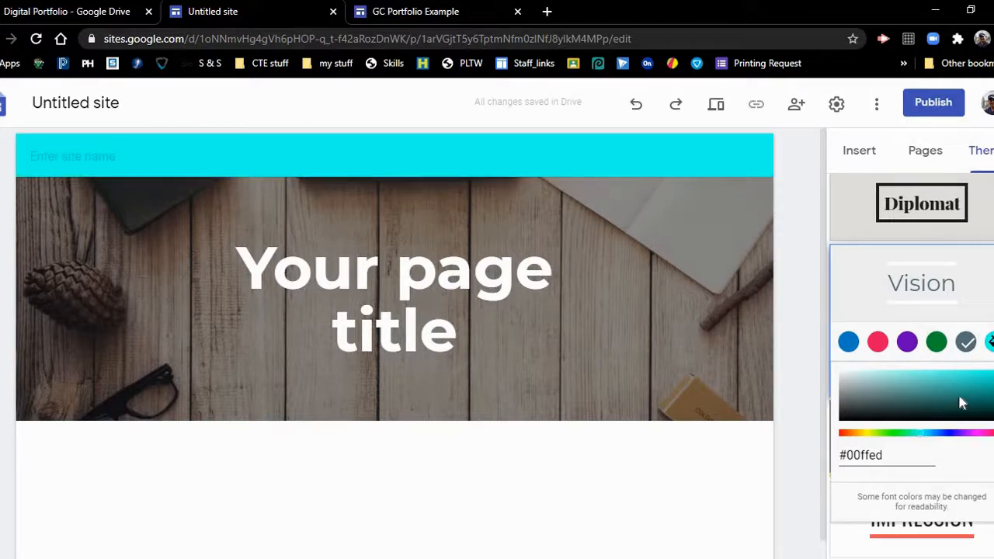
click(966, 350)
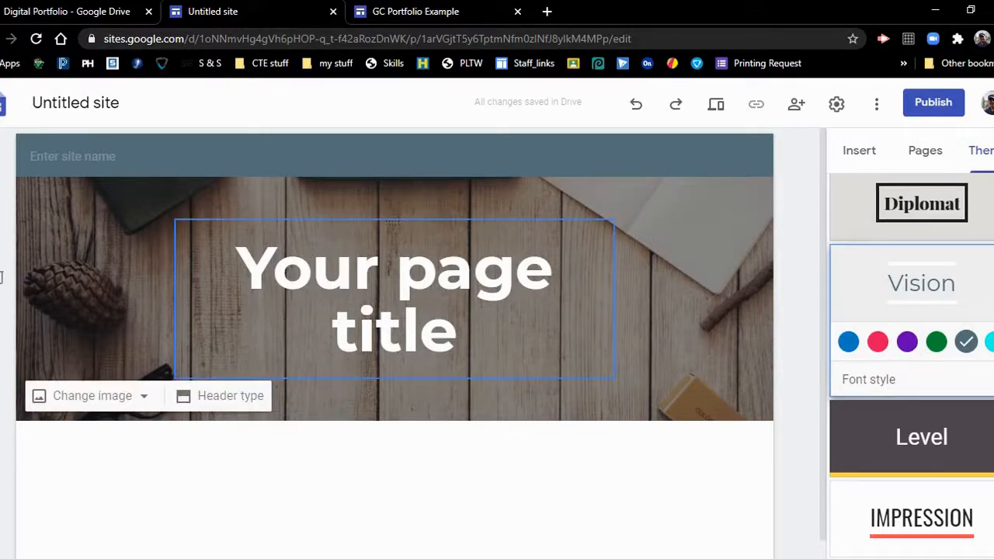
- Replace the home page title with the site owner's full name and add "Portfolio" on a second line
click(403, 280)
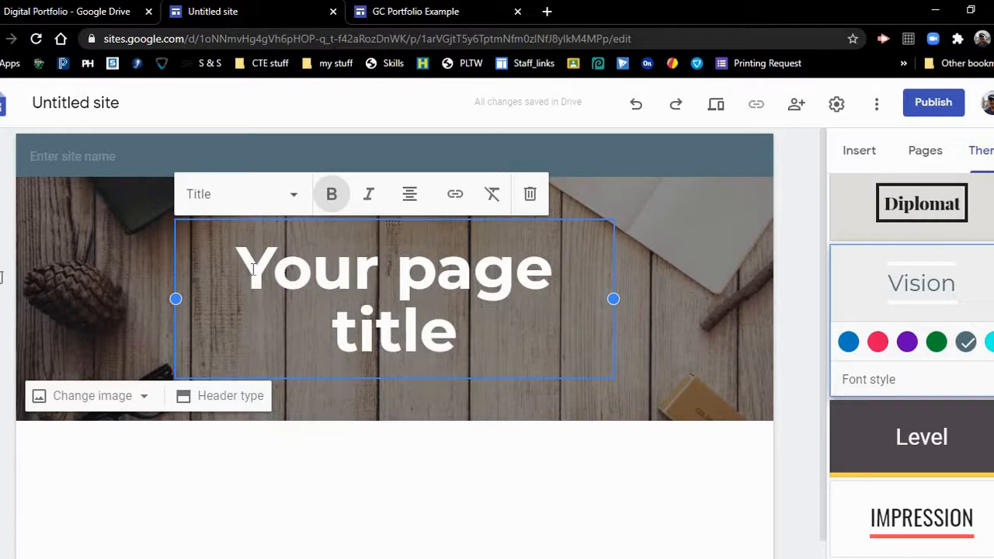
triple_click(504, 318)
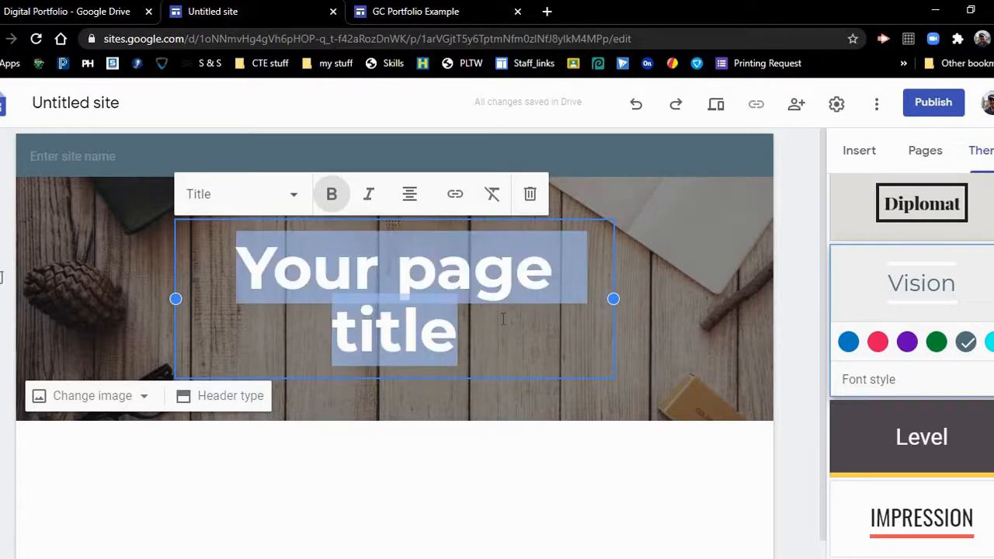
text(Jo)
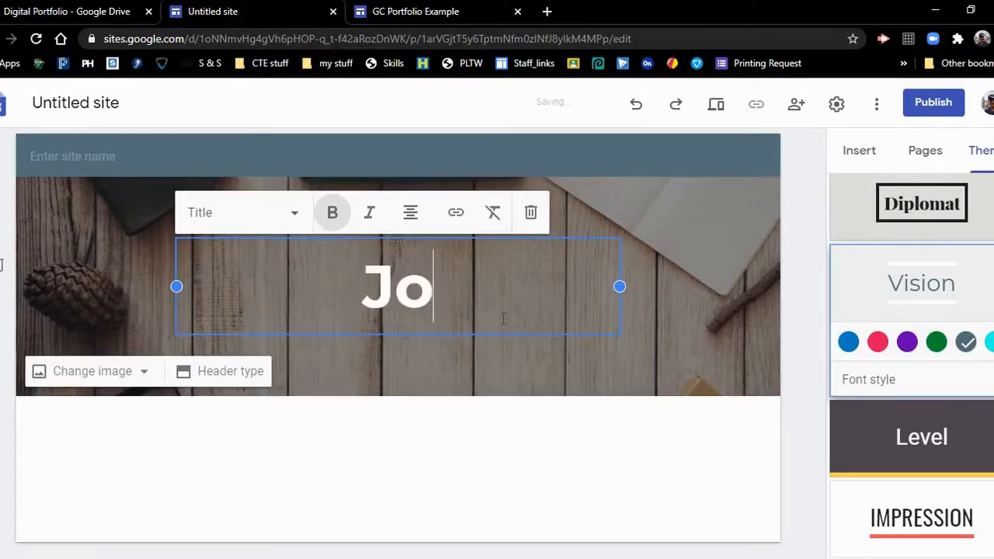
text(e Stolz)
key(Return)
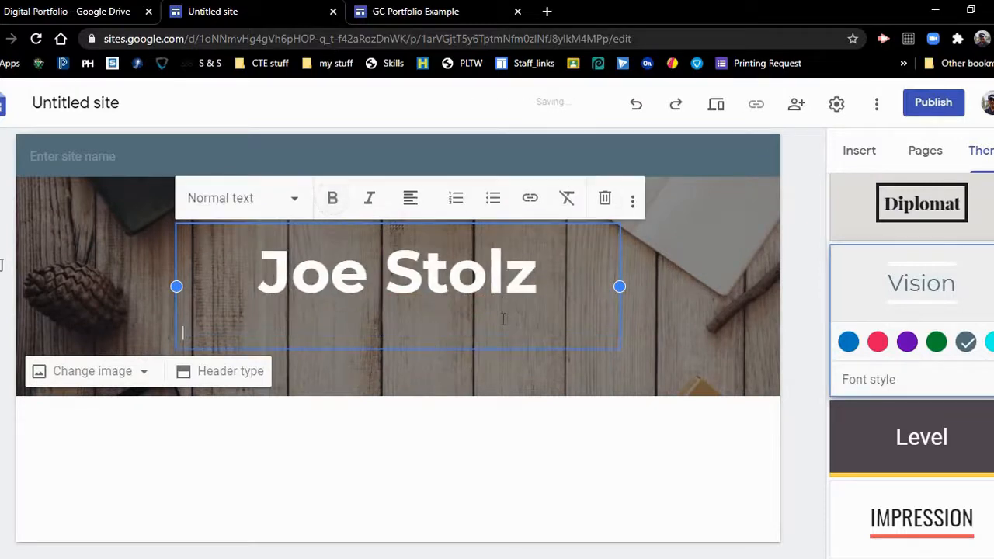
text(Portfolio)
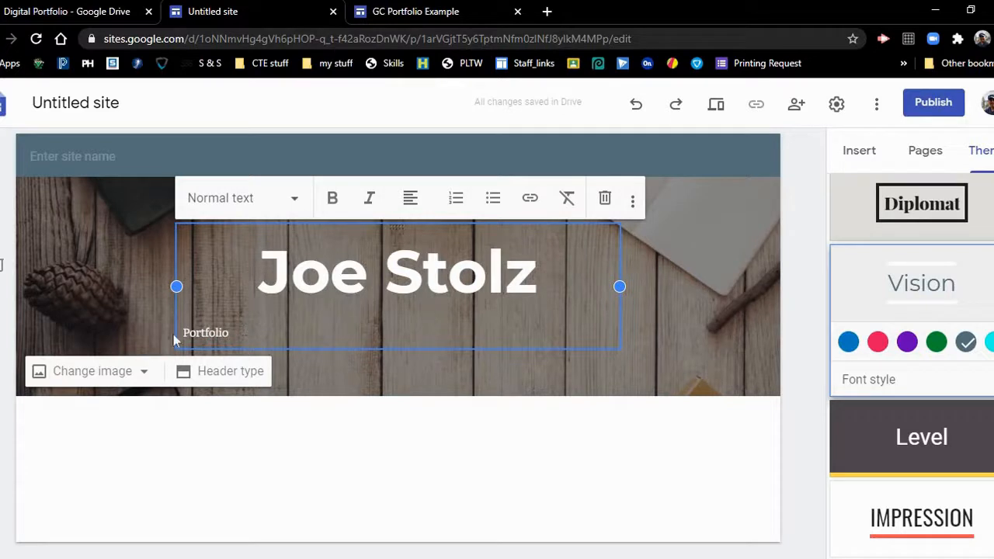
- Format the "Portfolio" line in the header as a centred, italic Title
drag(242, 332, 183, 333)
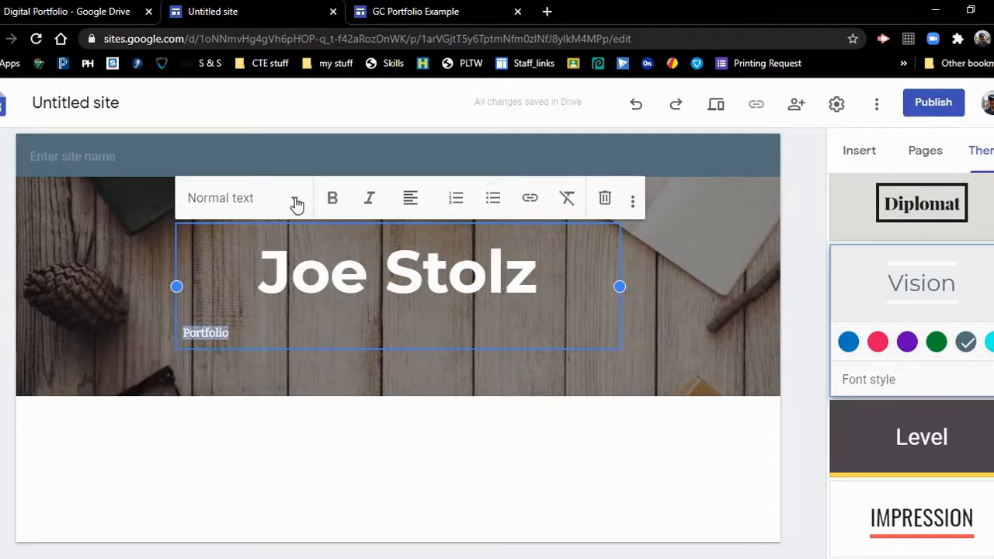
click(264, 199)
click(260, 240)
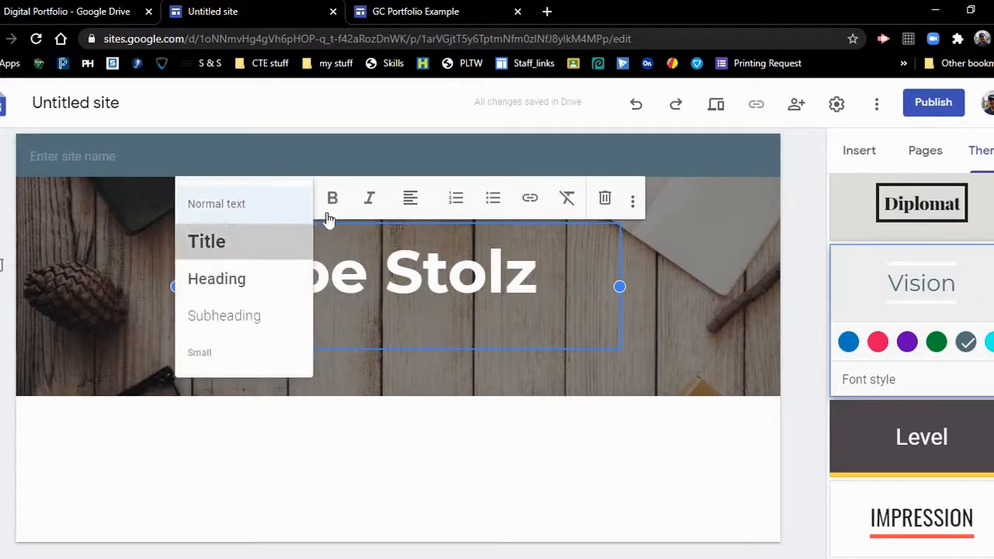
click(409, 195)
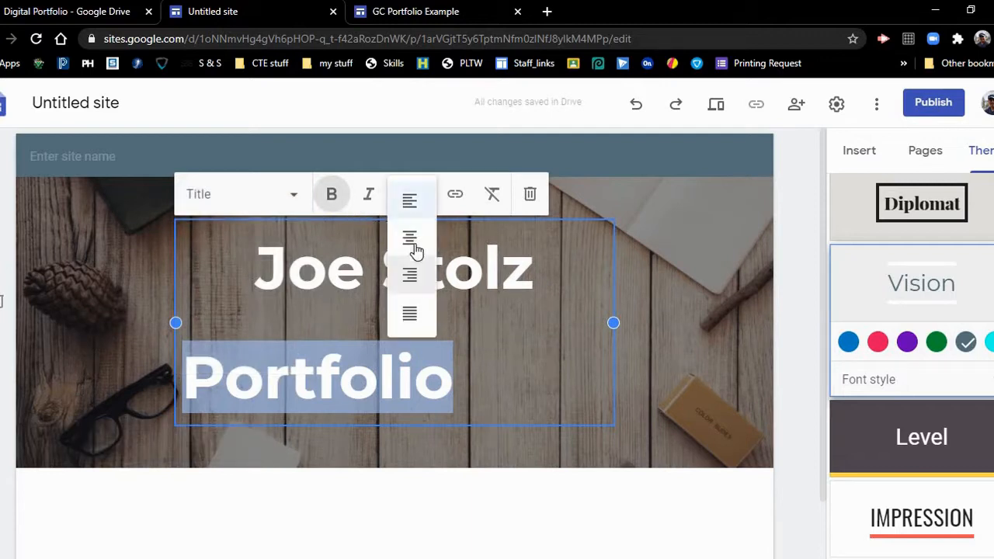
click(409, 237)
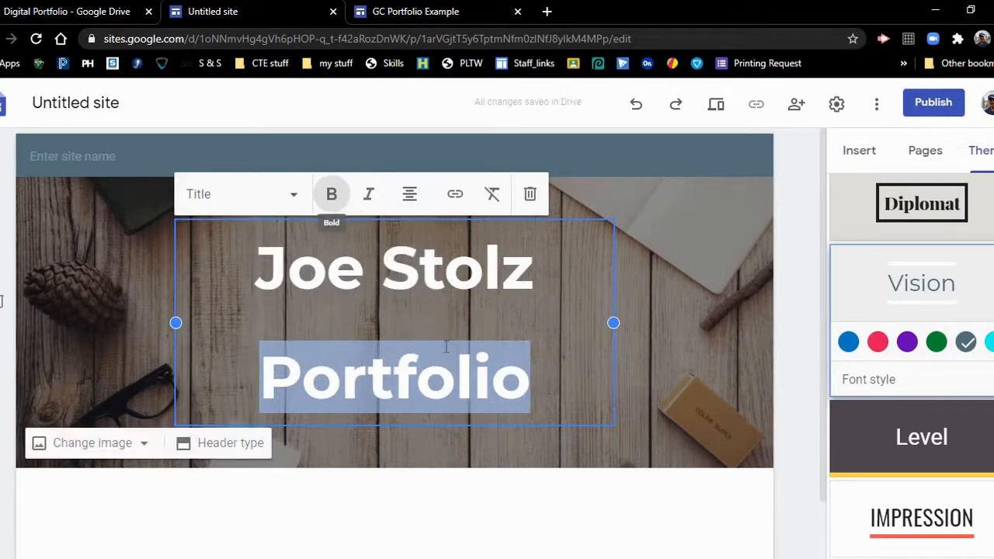
key(ctrl+i)
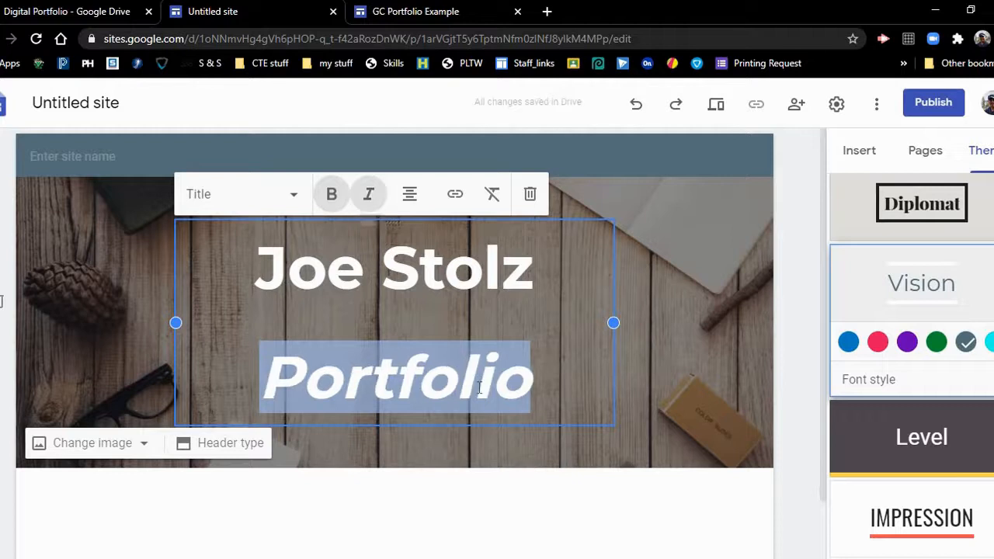
click(510, 392)
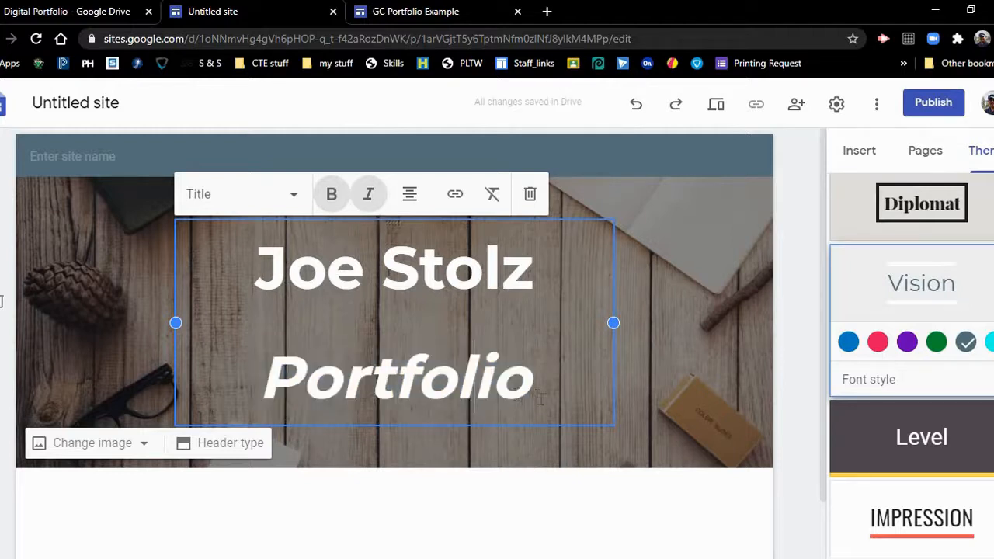
- Name the site document with the owner's surname followed by "Class Site" and fill the header's site name with the same text
click(141, 103)
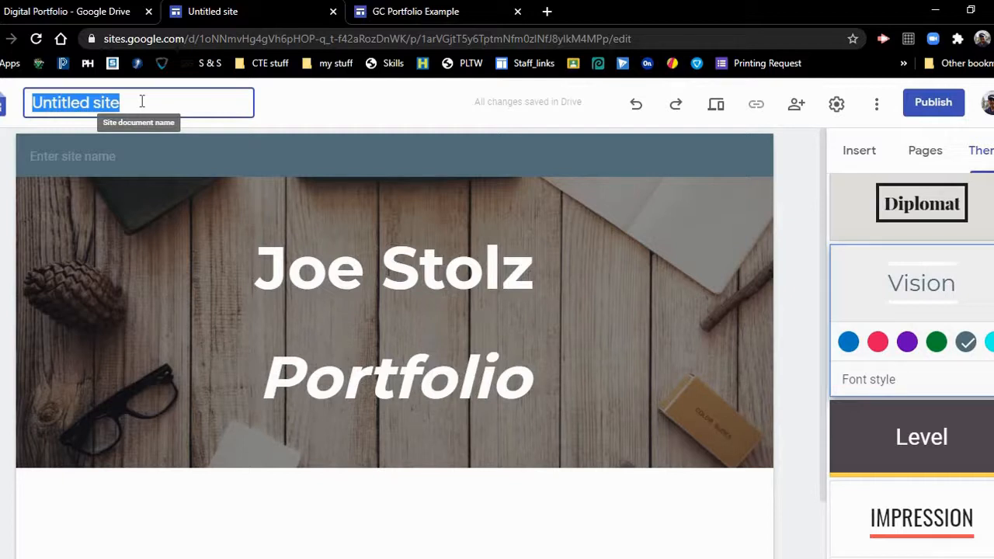
text(Stolz)
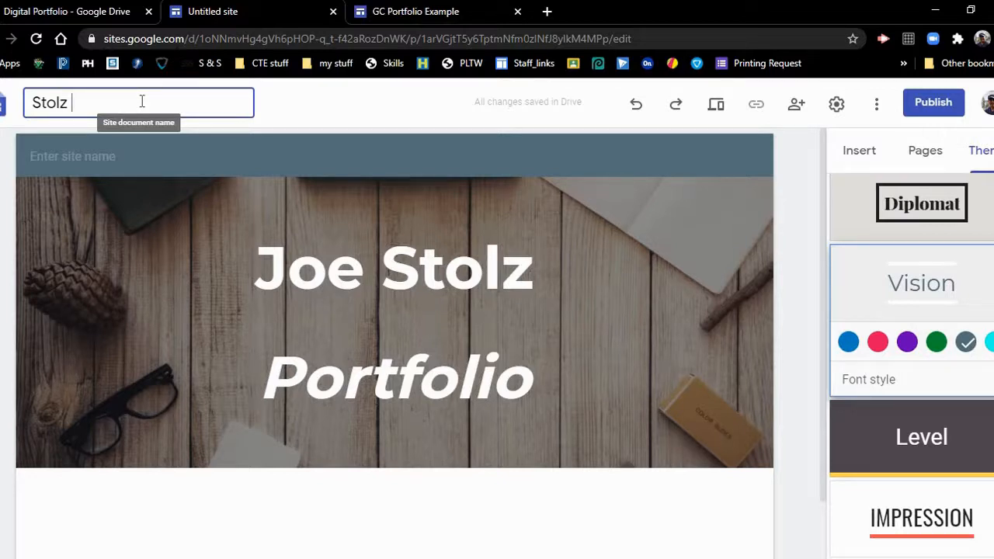
text(Site)
key(Left)
key(Left)
key(Left)
key(Left)
key(Left)
text(Class)
key(BackSpace)
text(s)
key(Right)
key(Right)
key(Right)
key(Right)
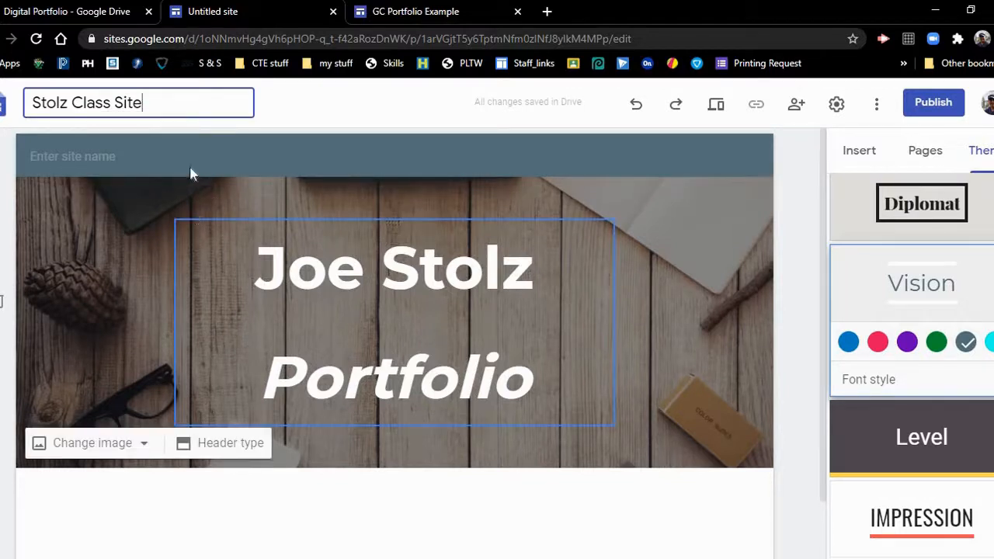
click(357, 163)
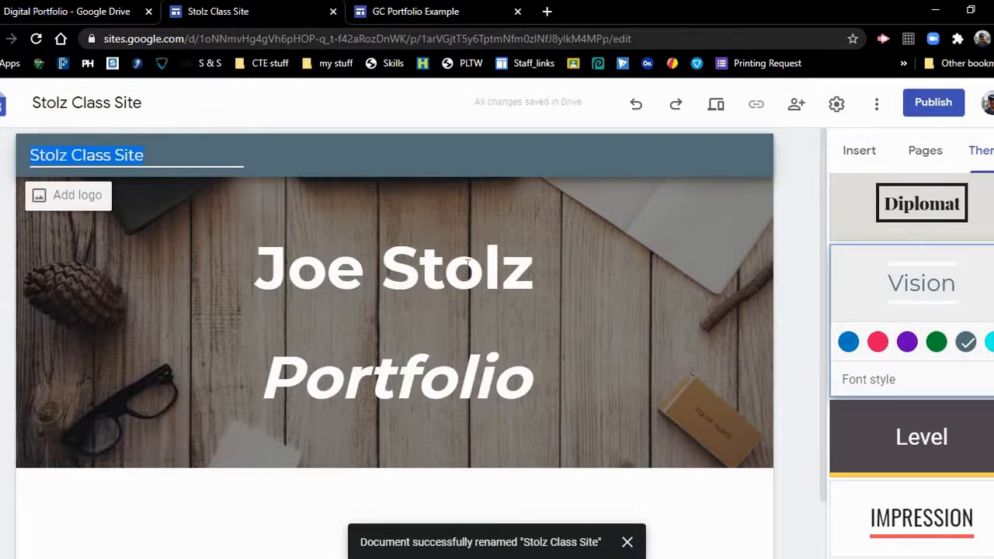
- Look over the home page and examine the elements and content layouts that can be inserted
scroll(635, 458, down, 1)
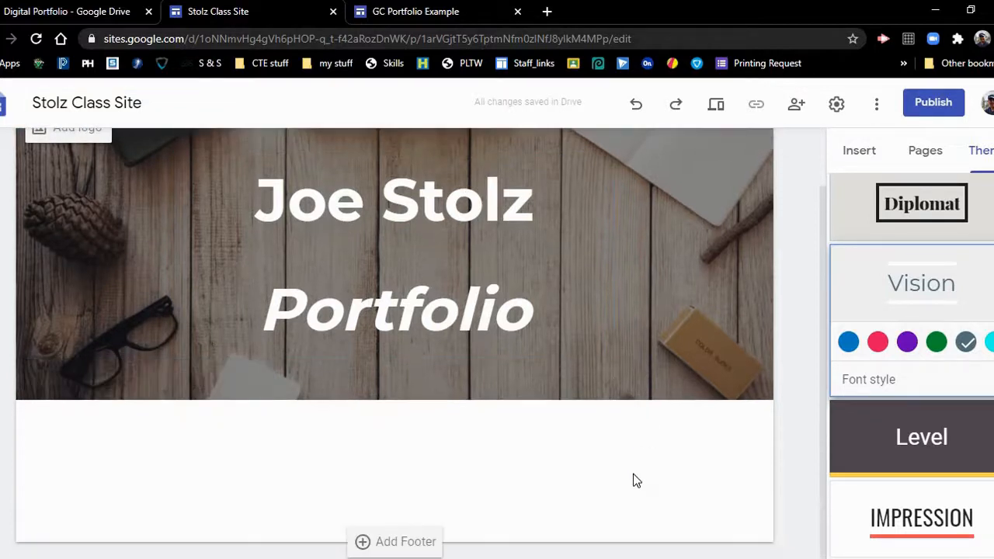
scroll(634, 470, up, 1)
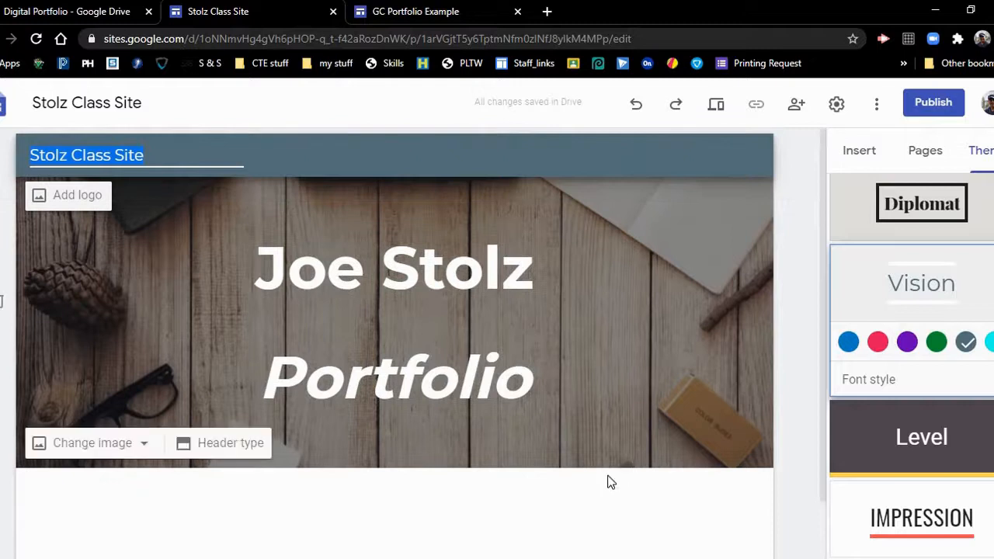
scroll(544, 474, down, 1)
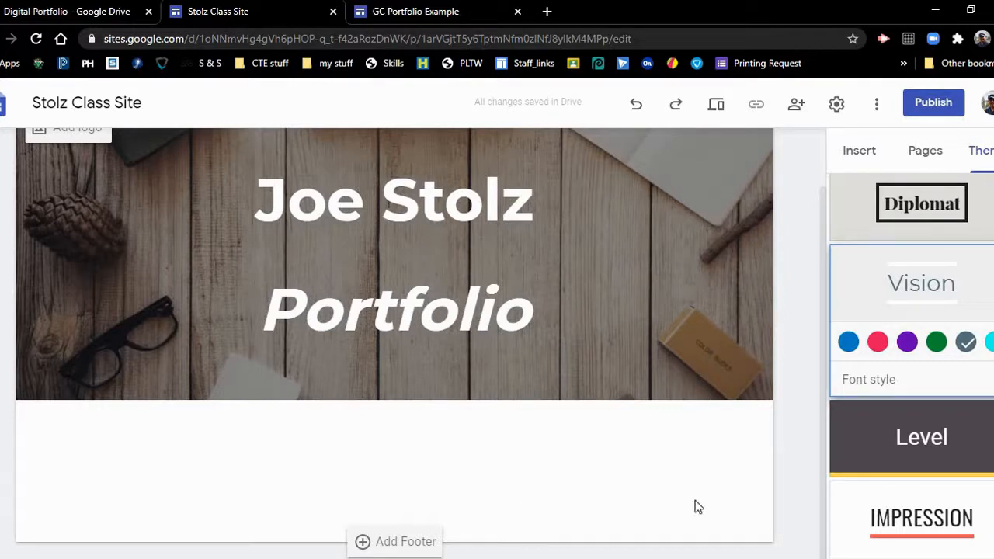
click(860, 152)
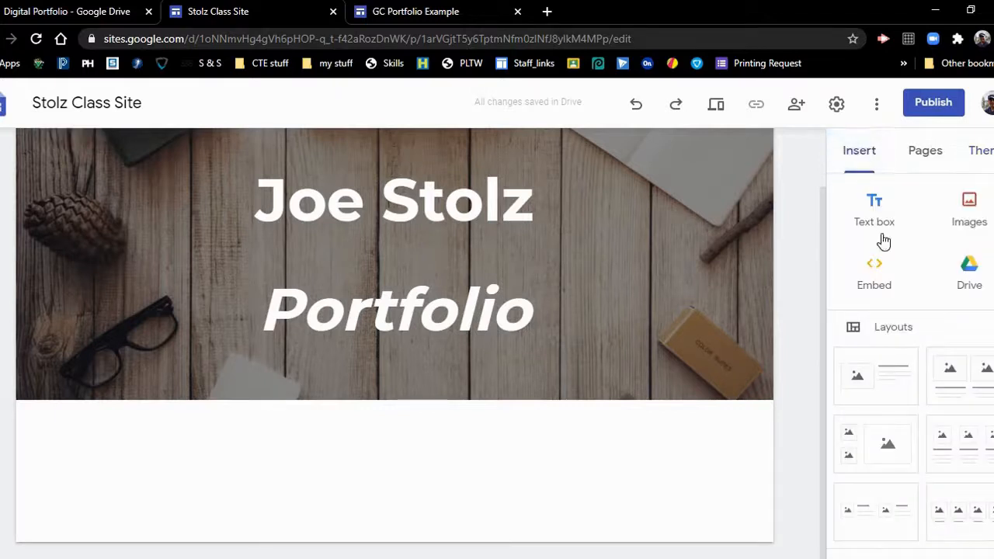
scroll(924, 397, down, 4)
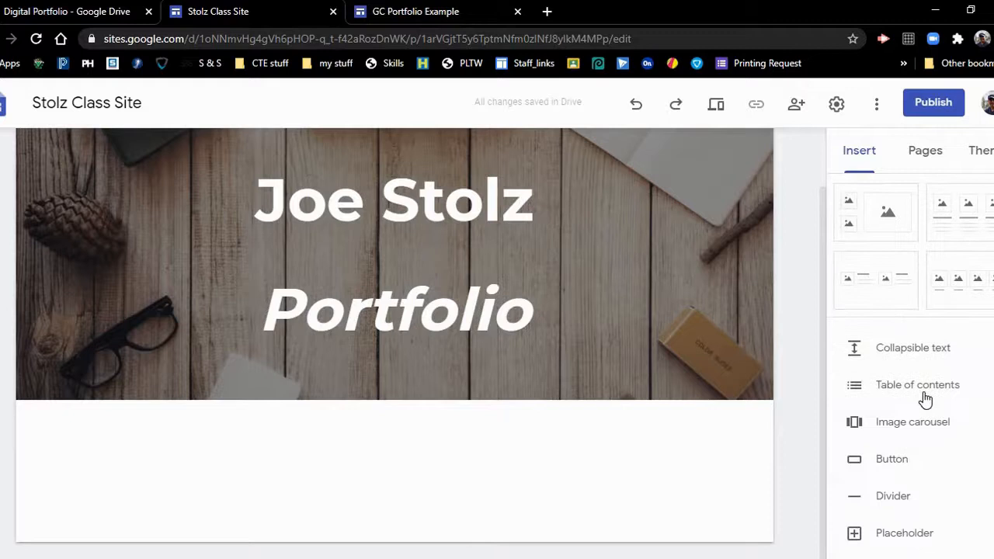
scroll(924, 398, up, 1)
scroll(924, 397, up, 5)
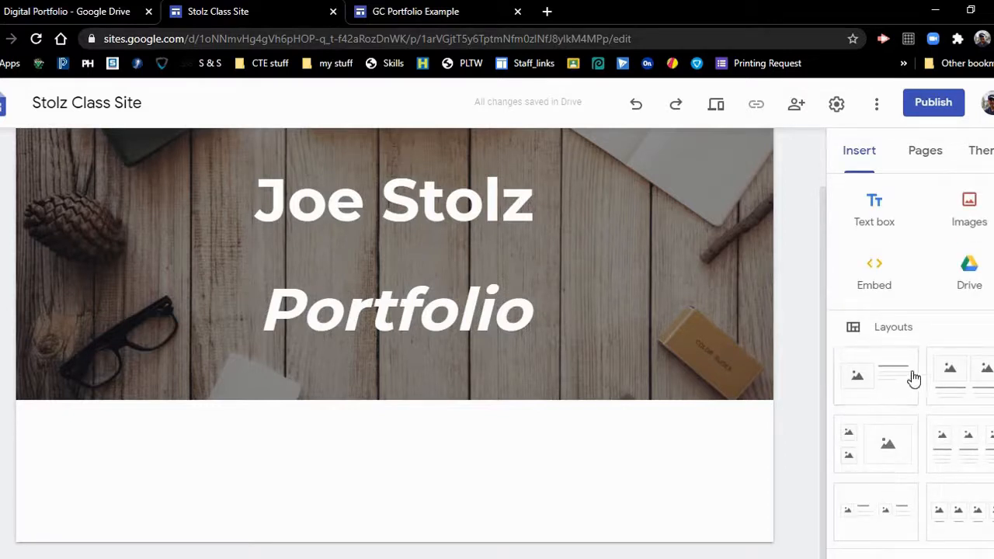
- Try the layout with one image beside a text block on the home page and delete that section
click(878, 380)
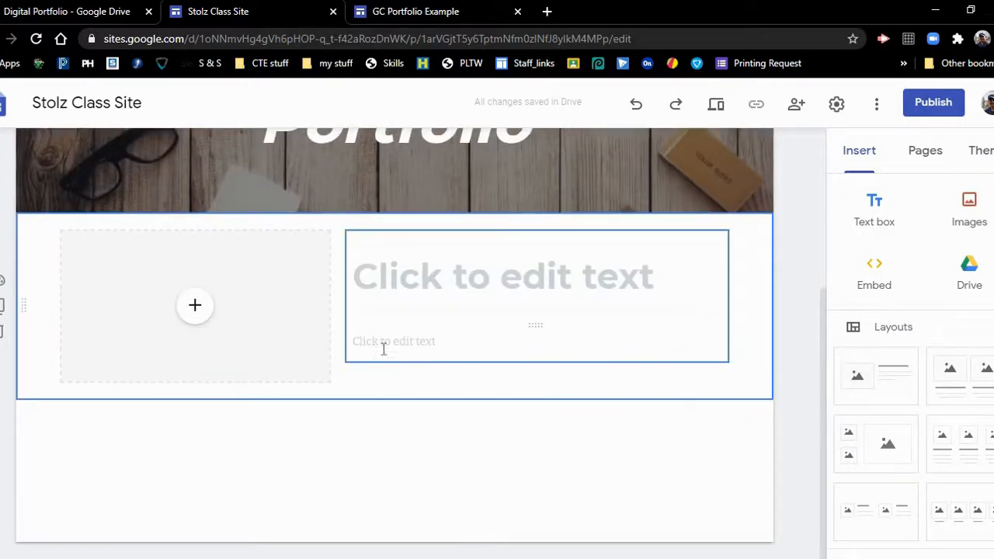
click(195, 307)
click(1, 332)
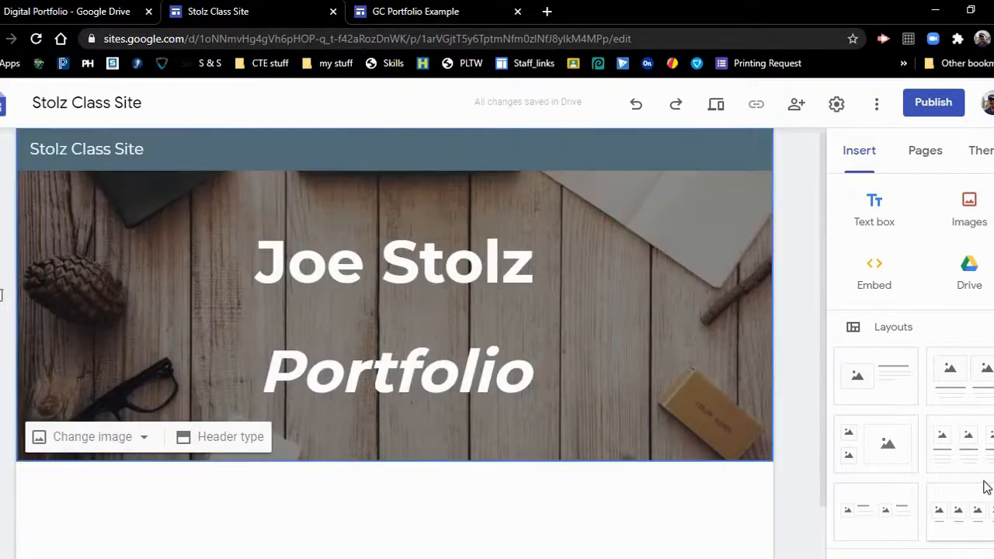
- Try the layout with two small images beside a large one, view its section background options, and delete the section
scroll(926, 413, down, 2)
drag(886, 381, 508, 422)
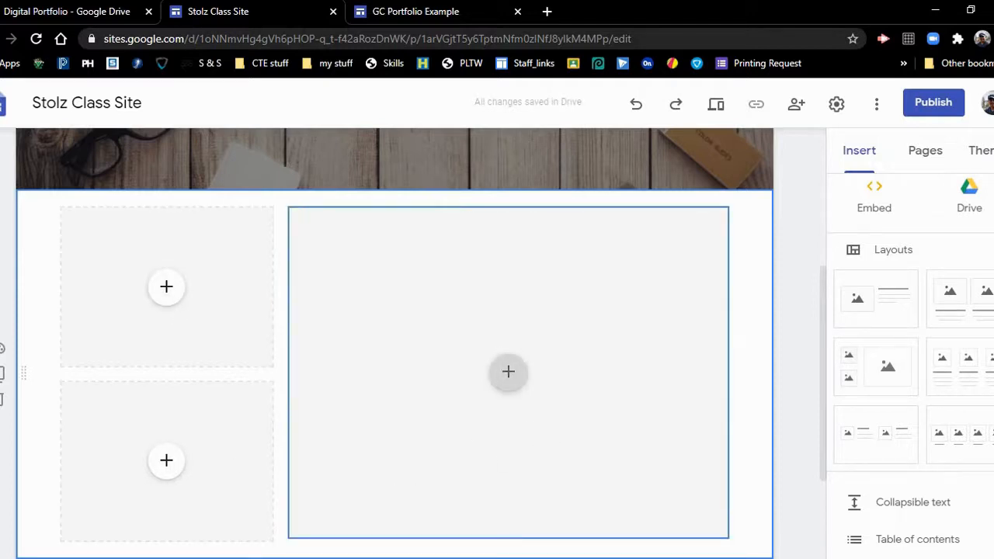
click(2, 353)
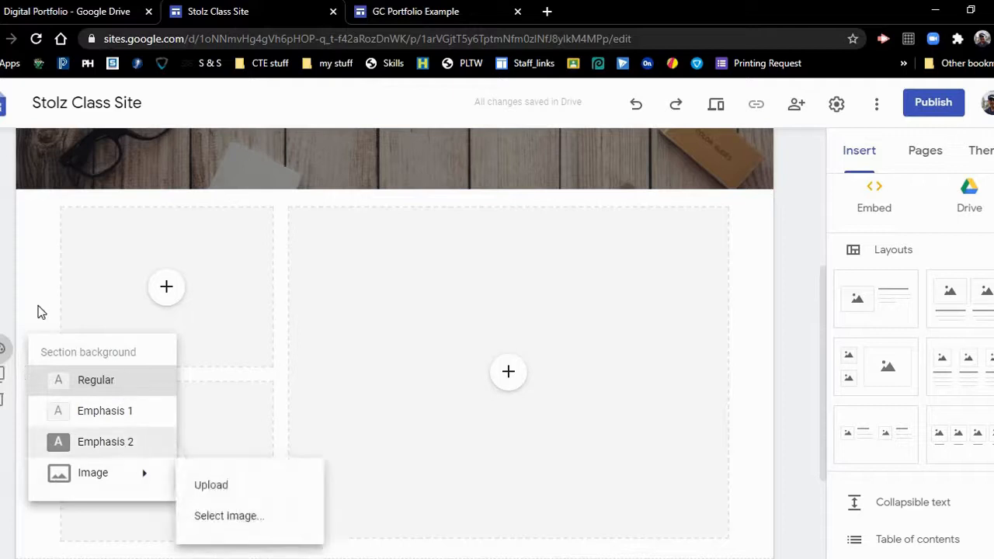
click(10, 386)
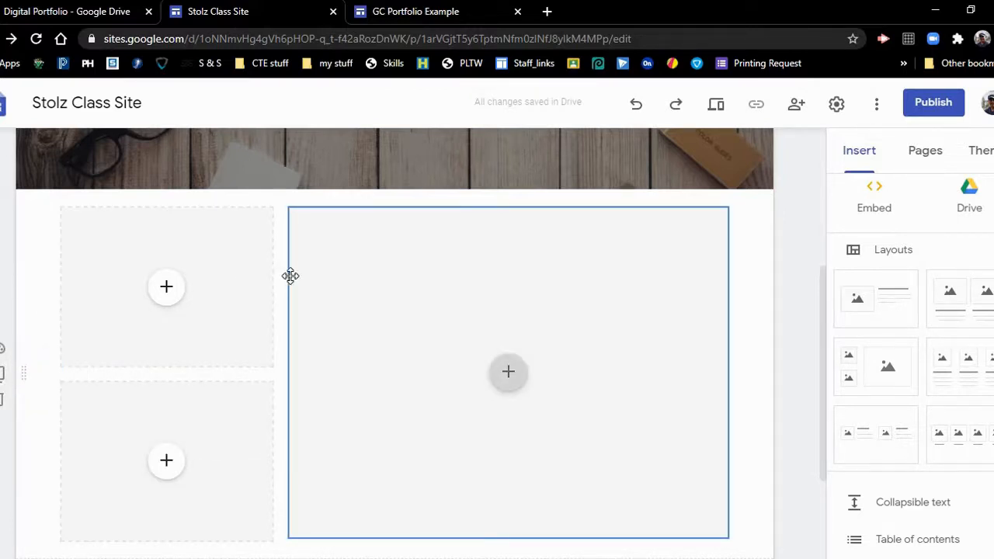
click(1, 403)
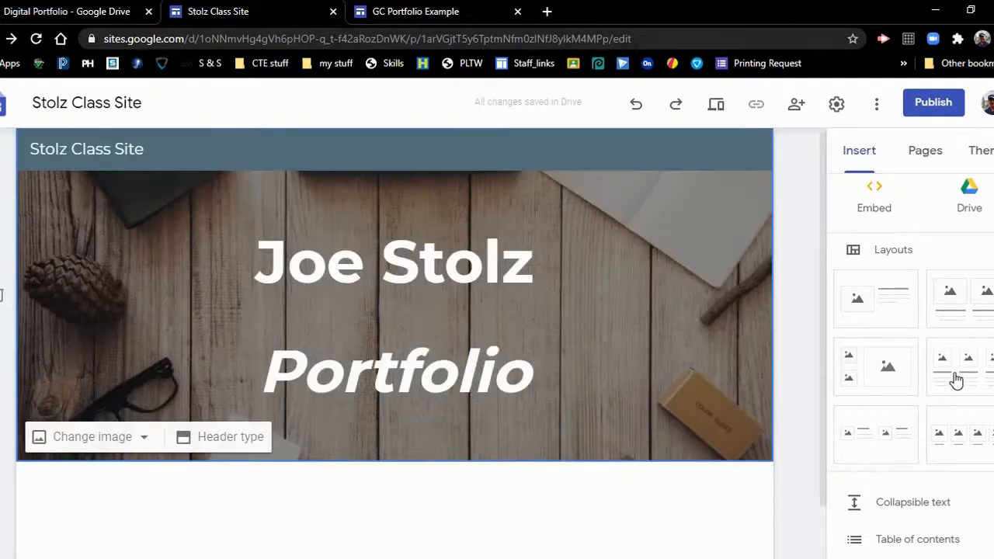
- Add a new page named "Screen Printing" to the site and check switching between it and the home page
scroll(961, 326, up, 2)
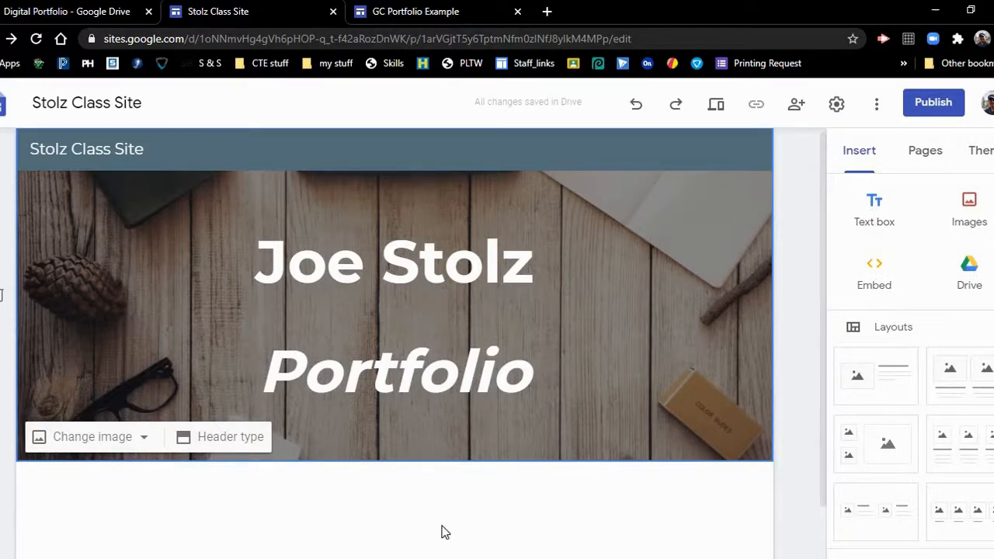
scroll(334, 479, down, 1)
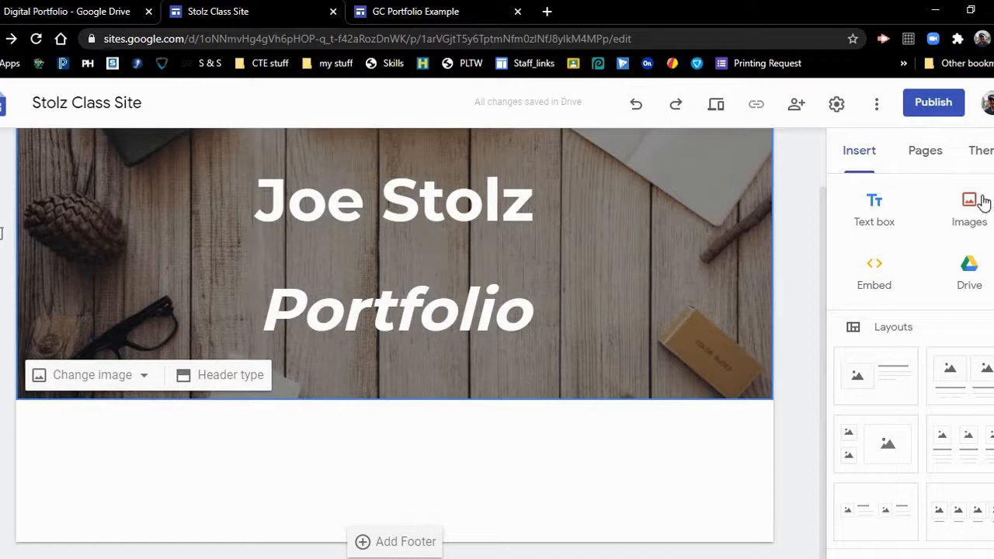
click(928, 158)
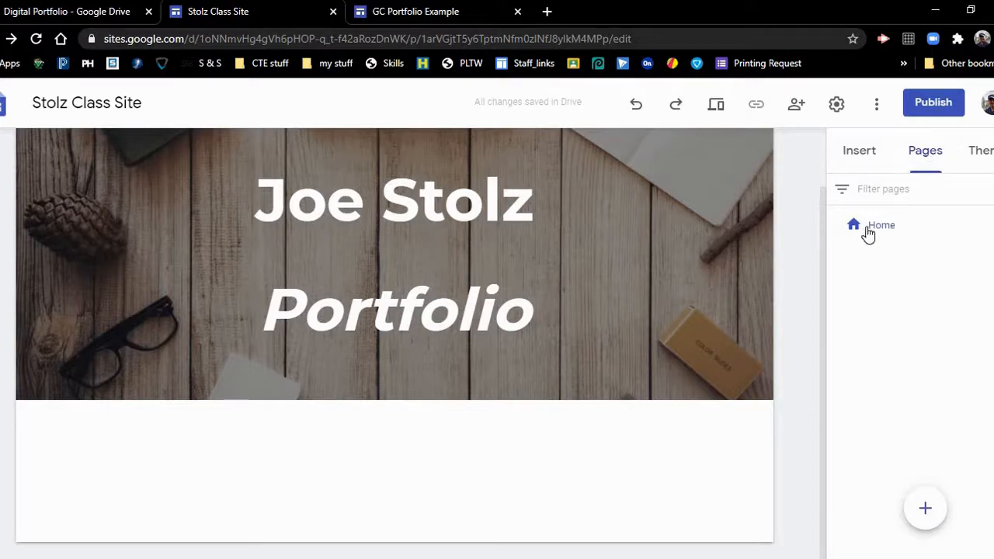
click(926, 514)
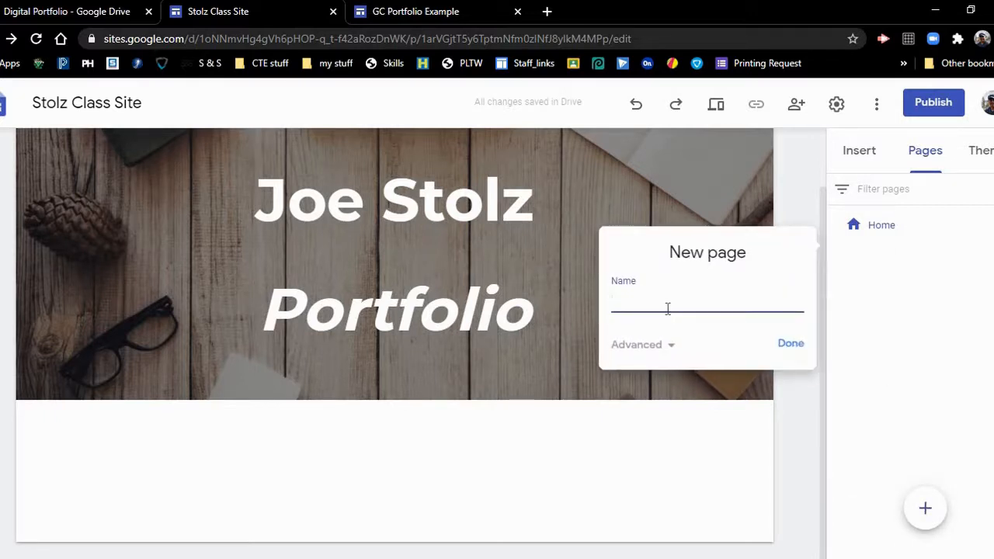
text(Screen)
text( Pop)
key(BackSpace)
key(BackSpace)
text(l)
text(inting)
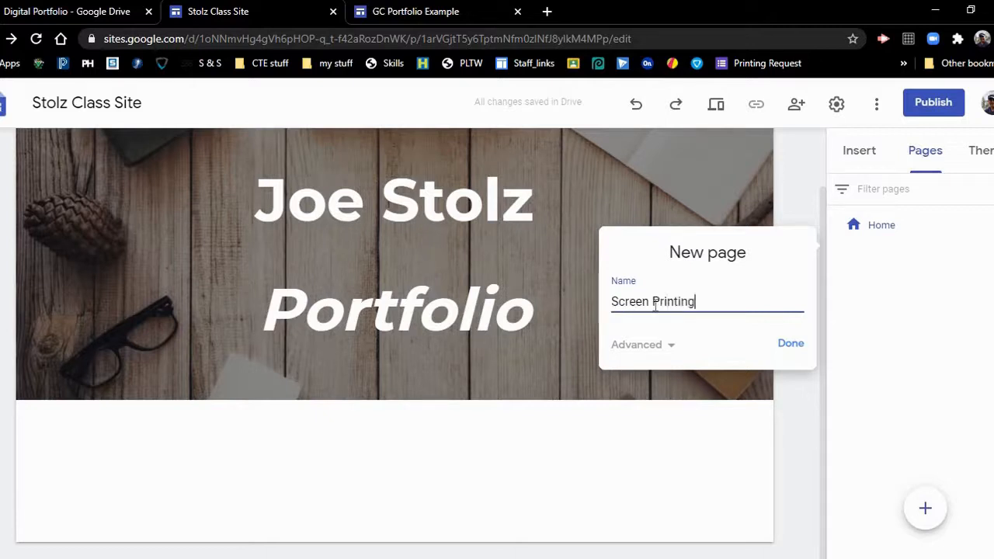
click(792, 345)
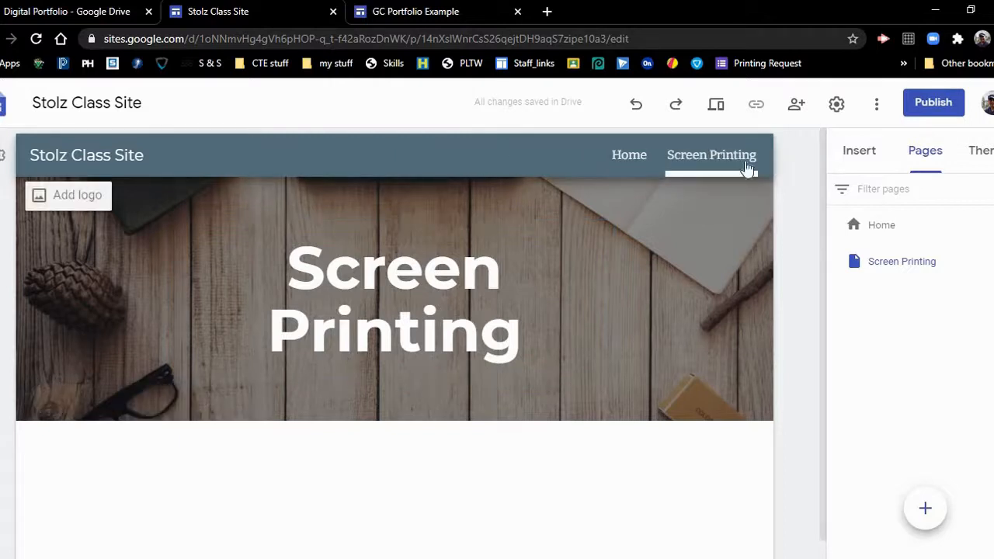
click(627, 165)
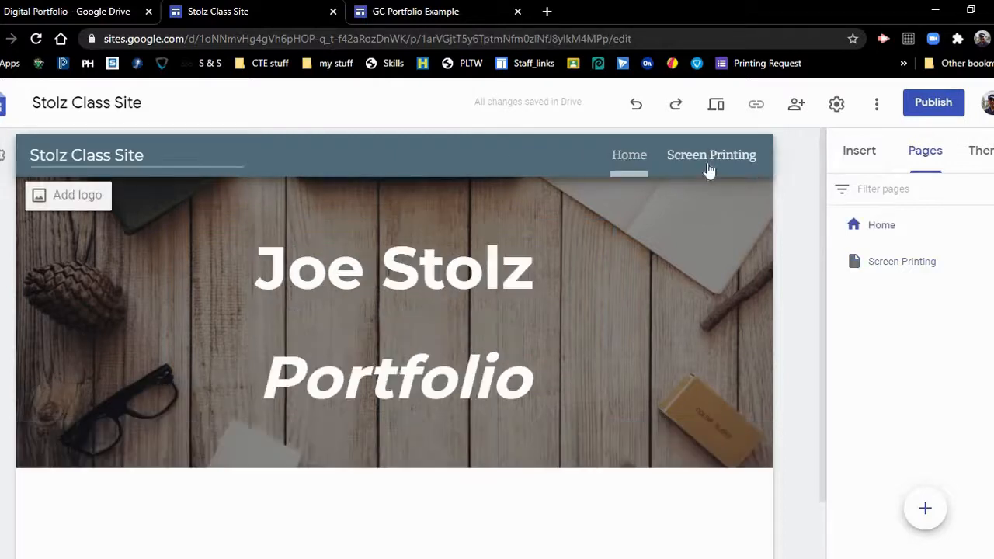
click(708, 163)
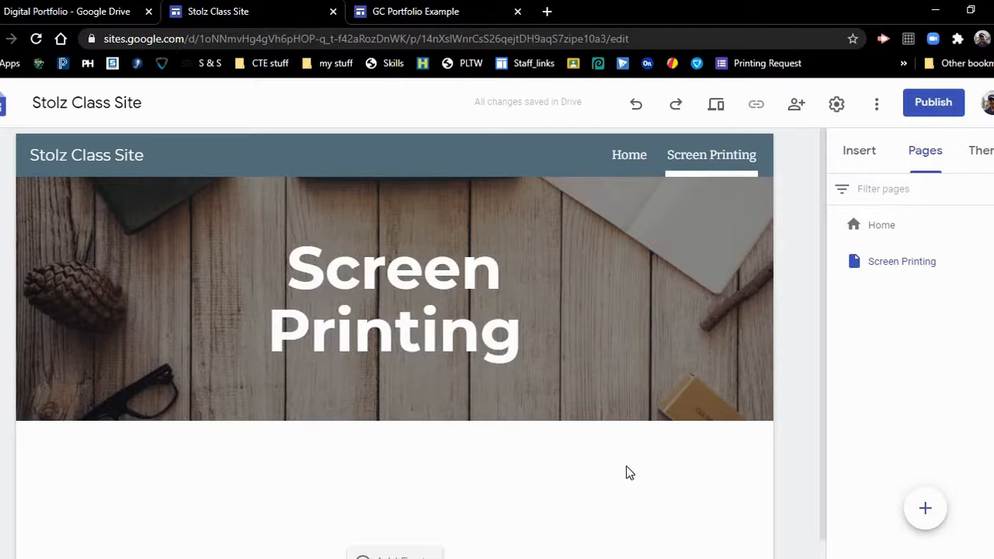
- Insert the layout with one image beside a text block on the Screen Printing page and title it "Heat Transfer"
click(857, 154)
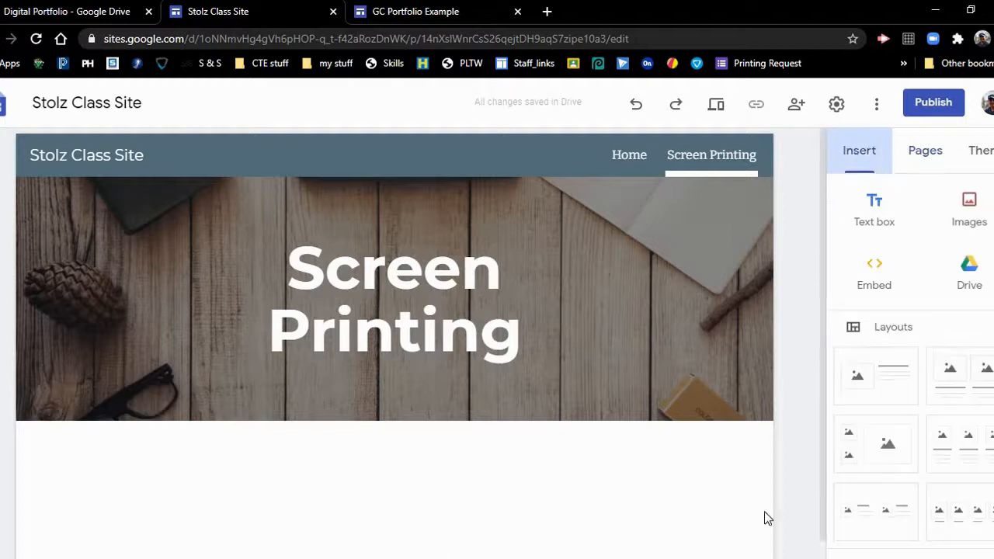
scroll(532, 482, down, 1)
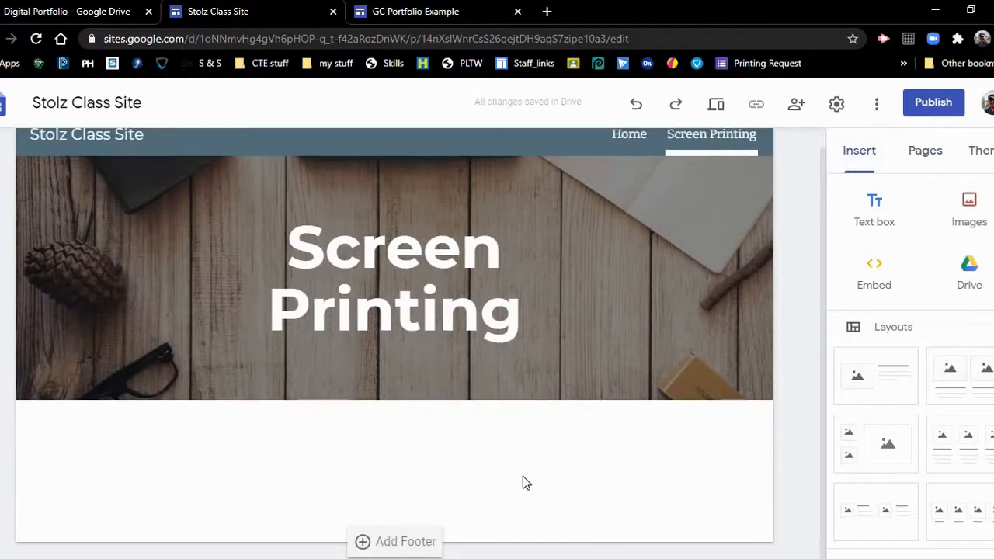
click(876, 390)
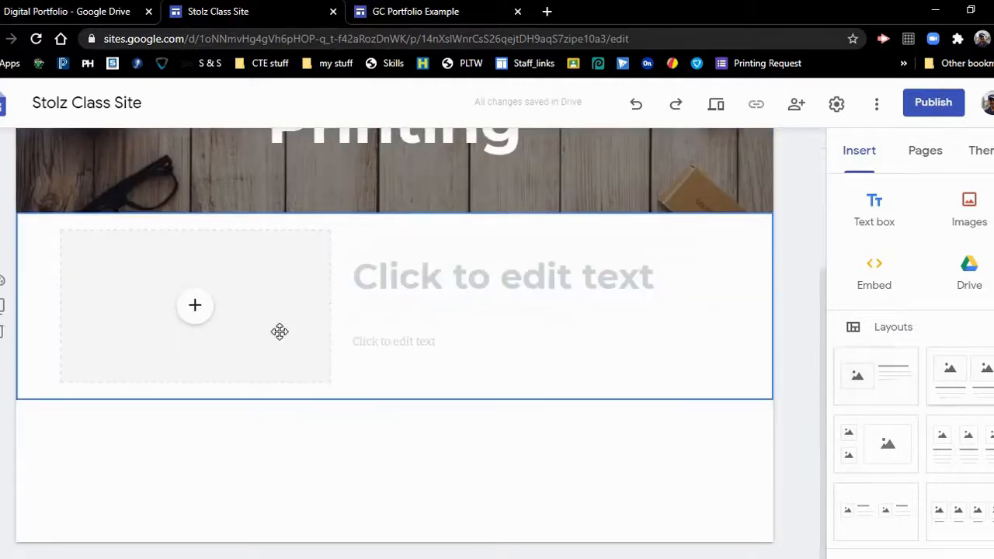
click(479, 280)
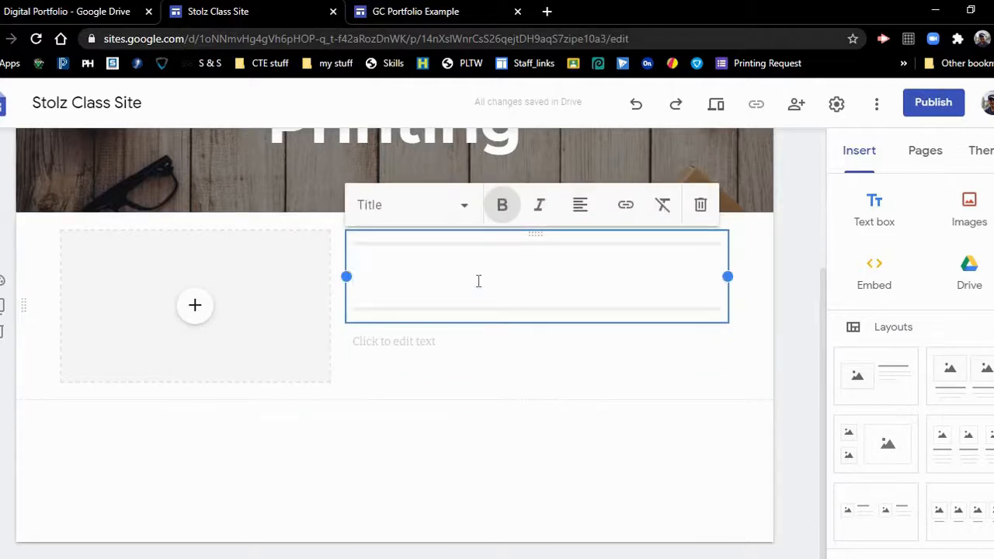
text(Heat Tra)
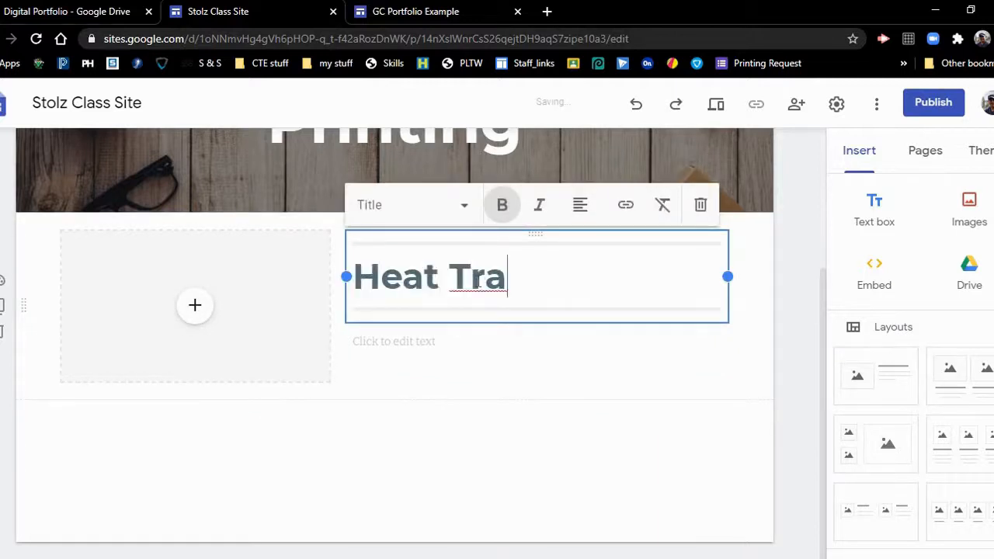
text(nsfer)
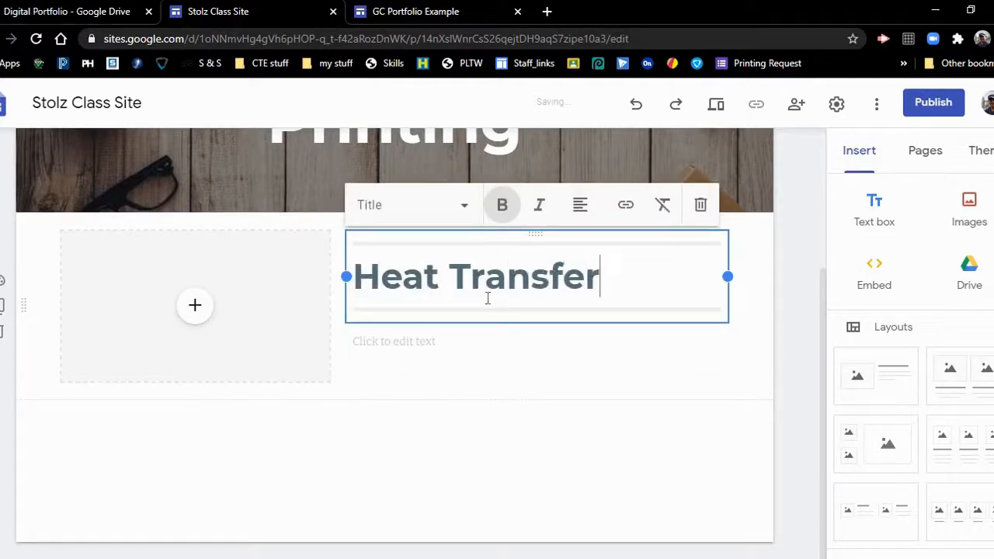
- Fill the image placeholder beside the Heat Transfer title with "dave shirt.jpg" from the "GC 1 Sites folder" in Google Drive
click(200, 314)
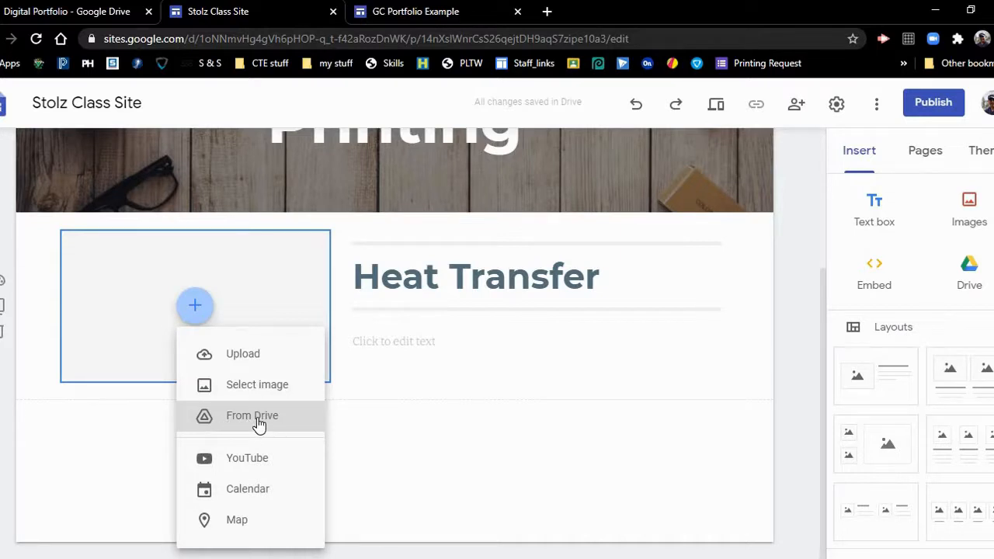
click(264, 429)
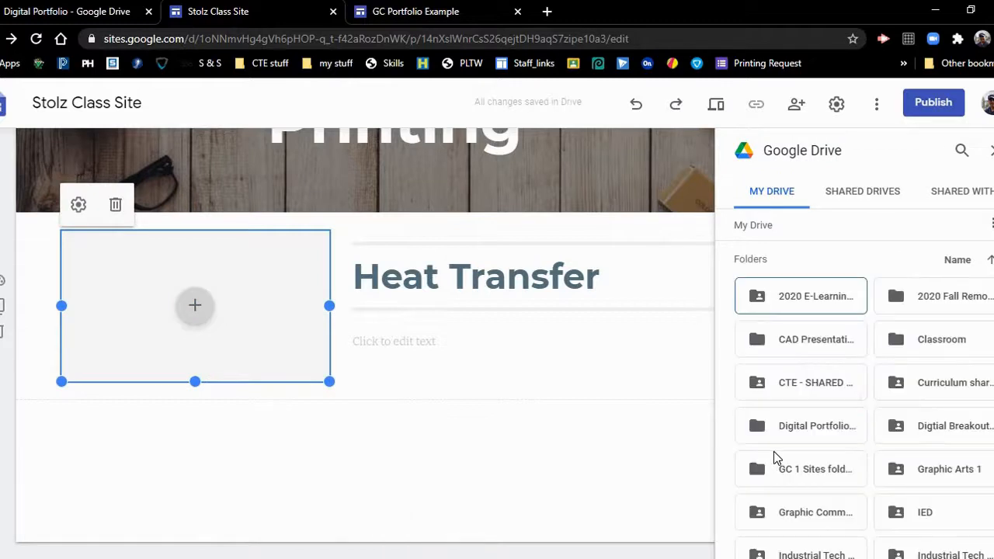
scroll(801, 467, down, 1)
scroll(802, 471, up, 1)
click(811, 477)
double_click(821, 493)
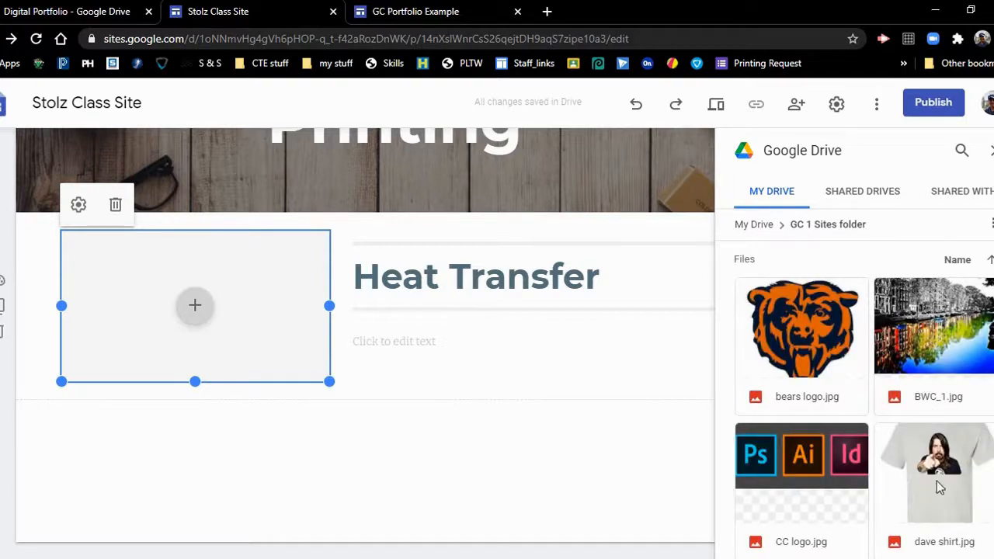
scroll(937, 481, down, 4)
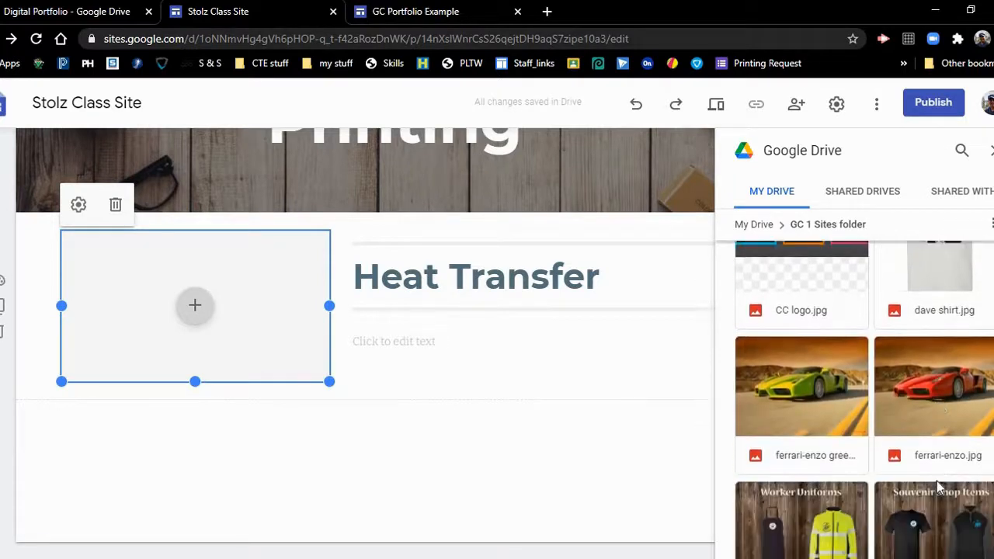
scroll(937, 481, down, 5)
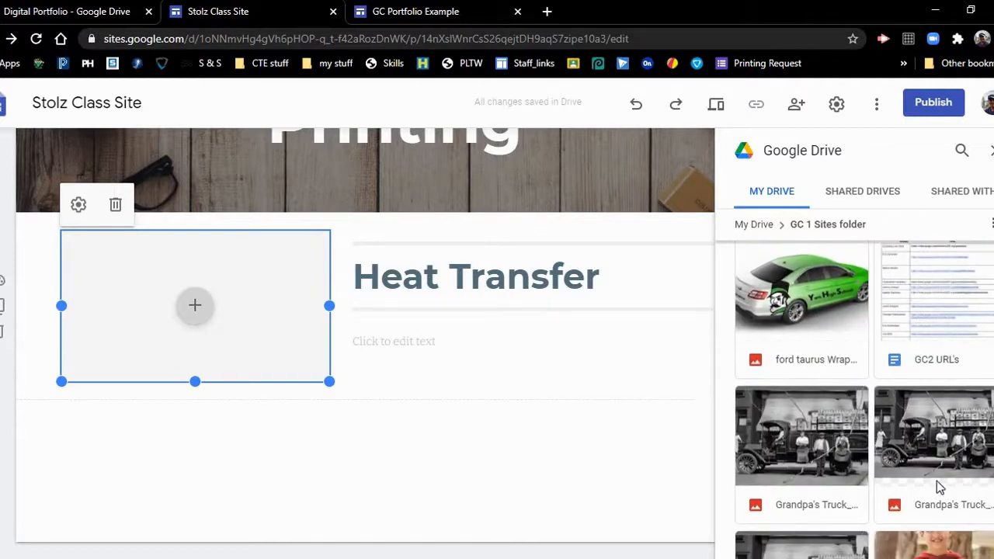
scroll(936, 480, down, 5)
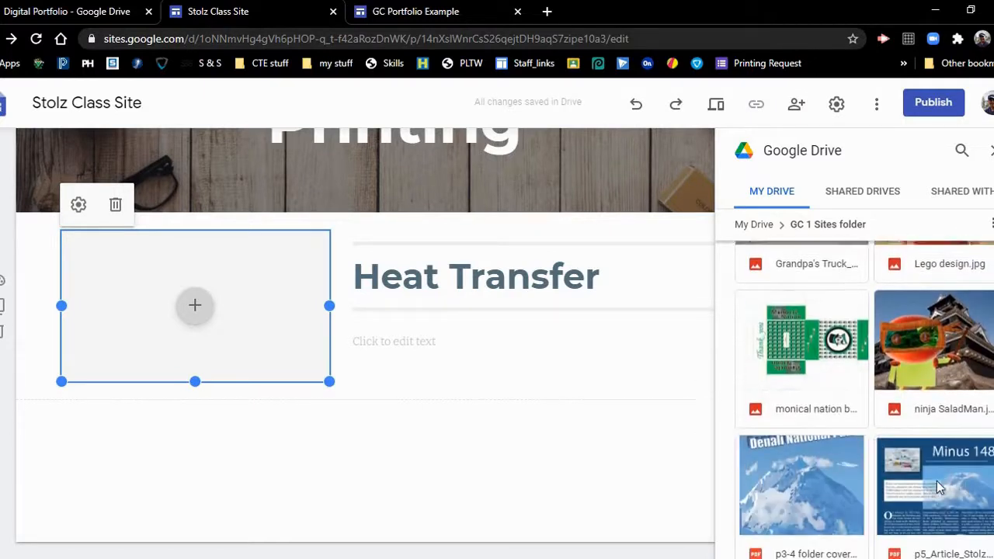
scroll(937, 481, down, 3)
scroll(937, 481, up, 4)
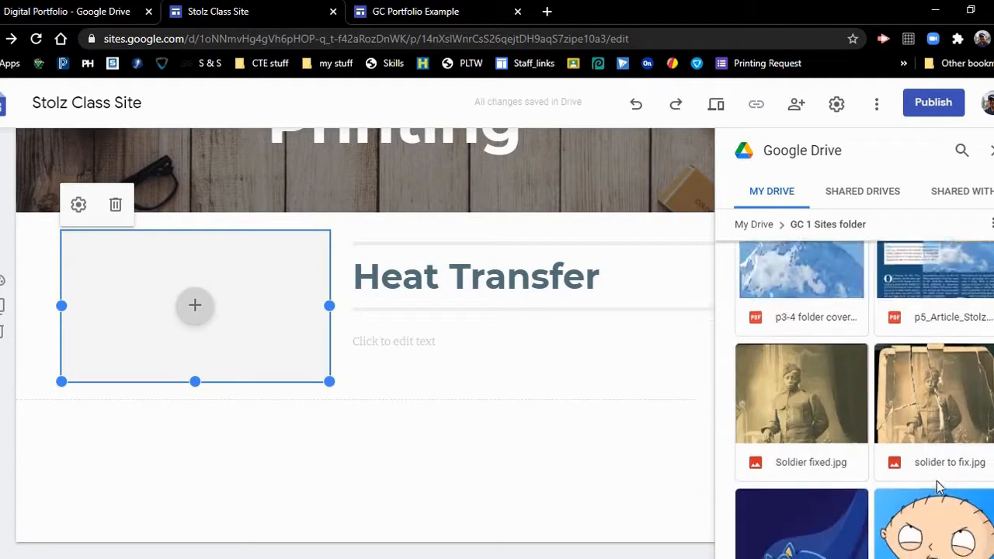
scroll(936, 483, up, 10)
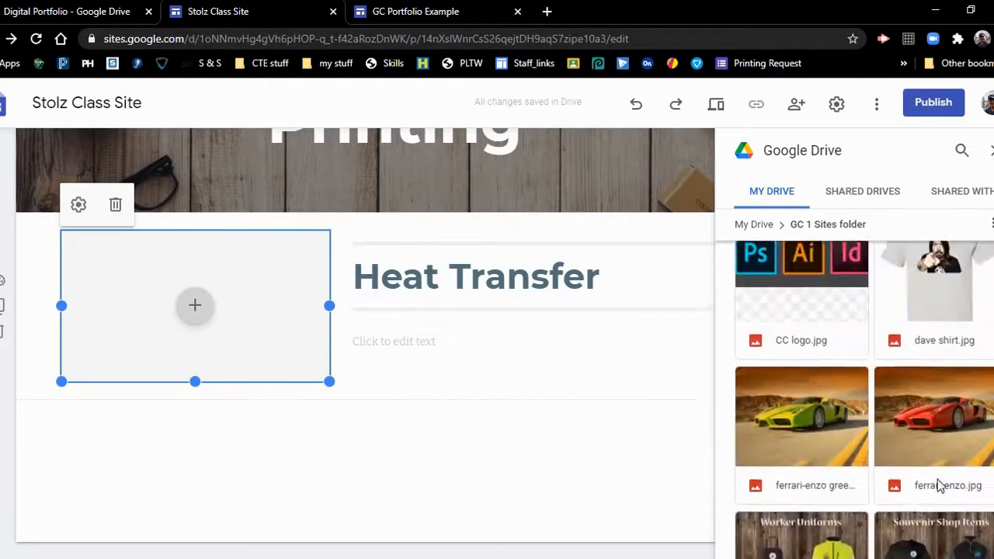
click(940, 479)
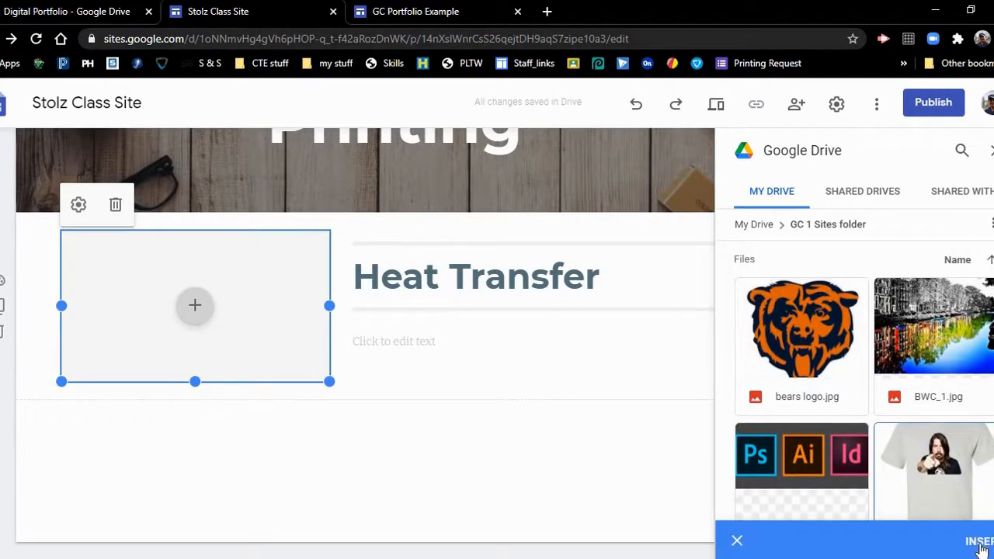
click(980, 545)
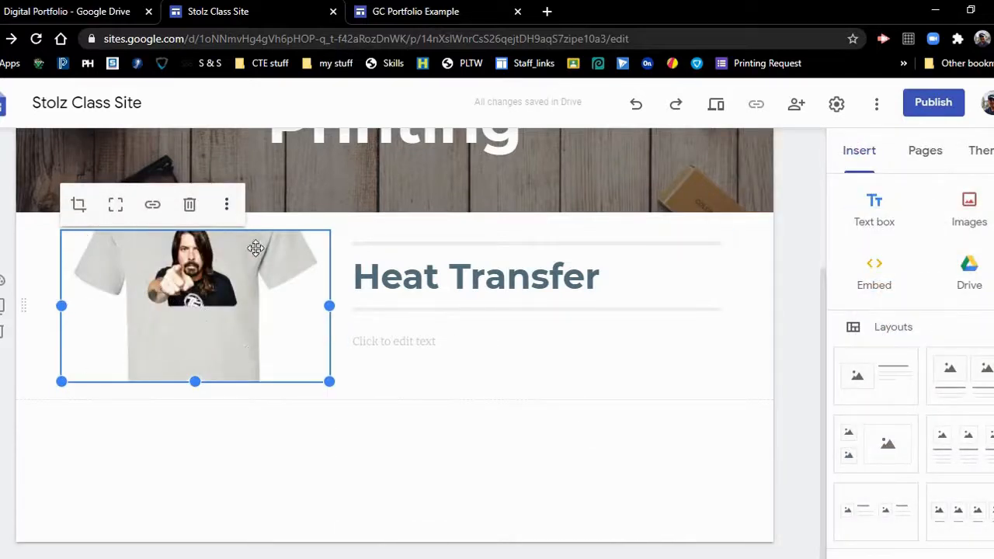
- Increase the height of the shirt image's frame until the whole T-shirt fits inside it
drag(195, 381, 194, 489)
scroll(193, 379, down, 2)
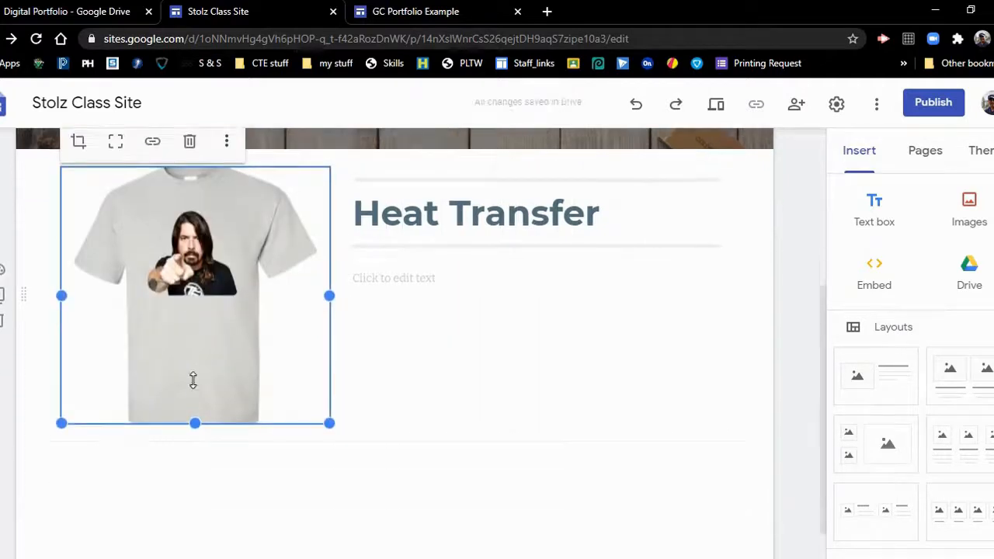
drag(195, 381, 201, 446)
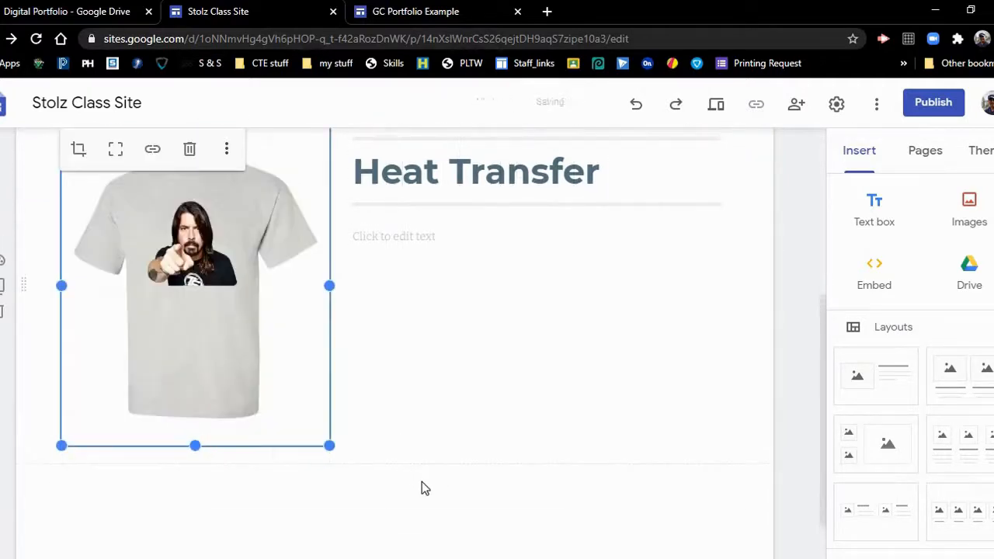
scroll(422, 482, up, 2)
scroll(198, 403, down, 1)
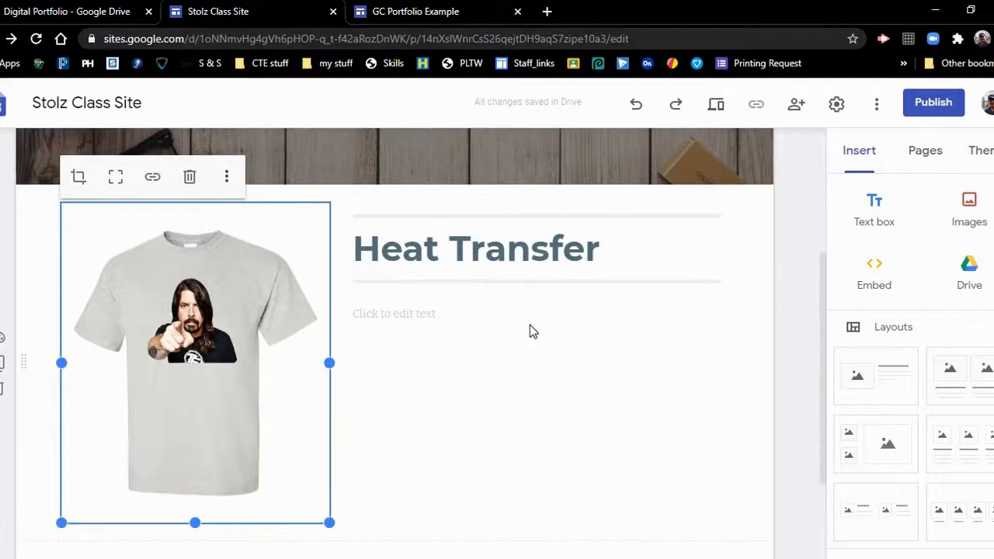
- Open the description text block under the Heat Transfer title for editing
click(507, 324)
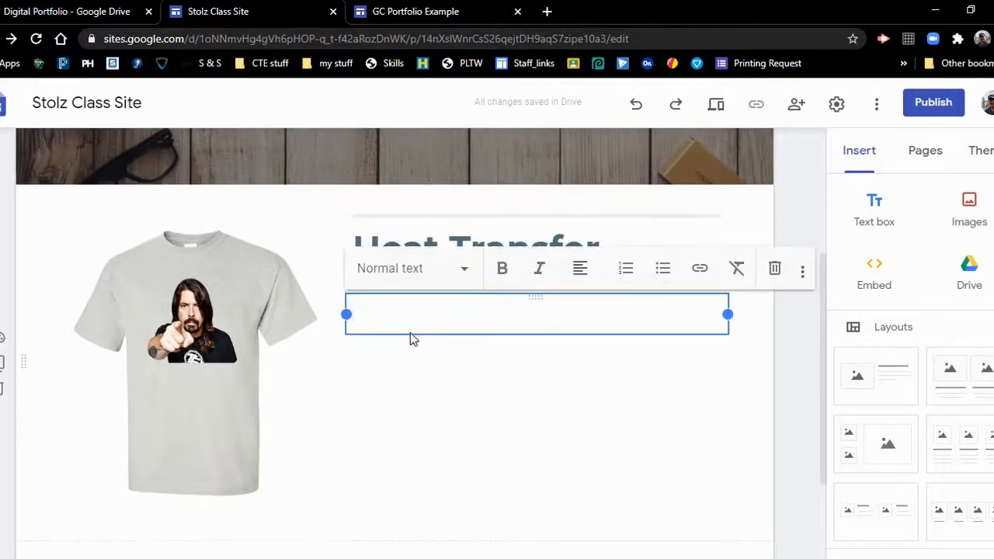
click(458, 375)
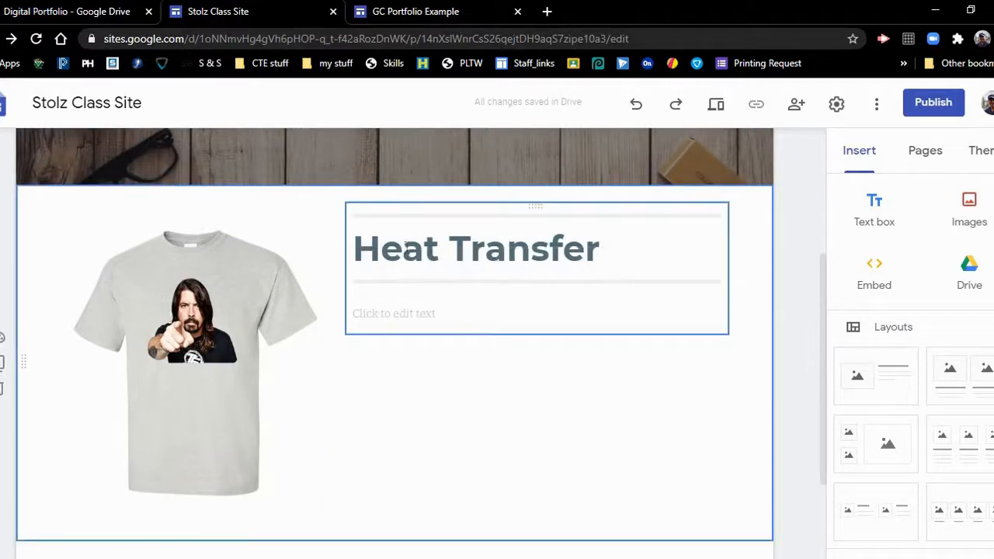
click(429, 319)
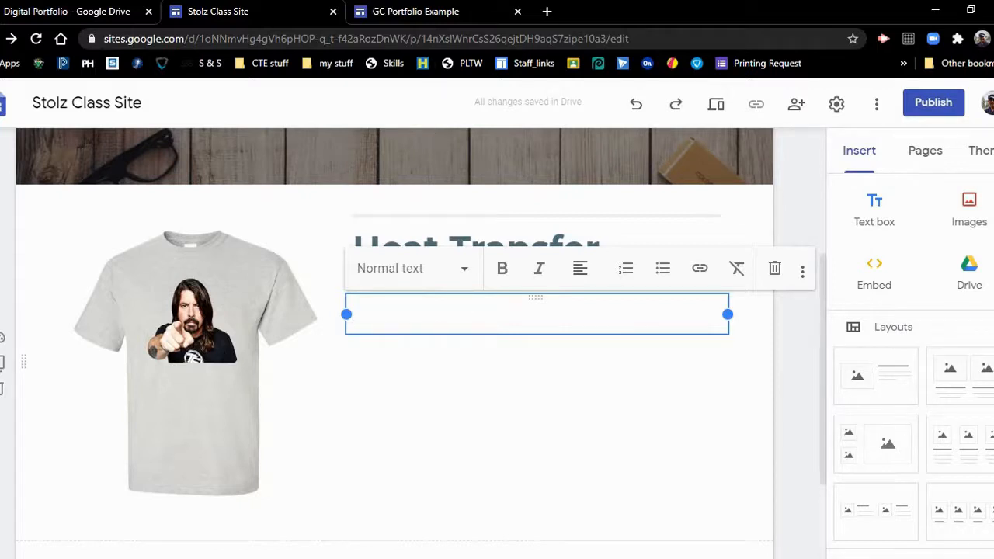
- Switch to the GC Portfolio Example site and examine the project descriptions on its Screen Printing page
click(606, 442)
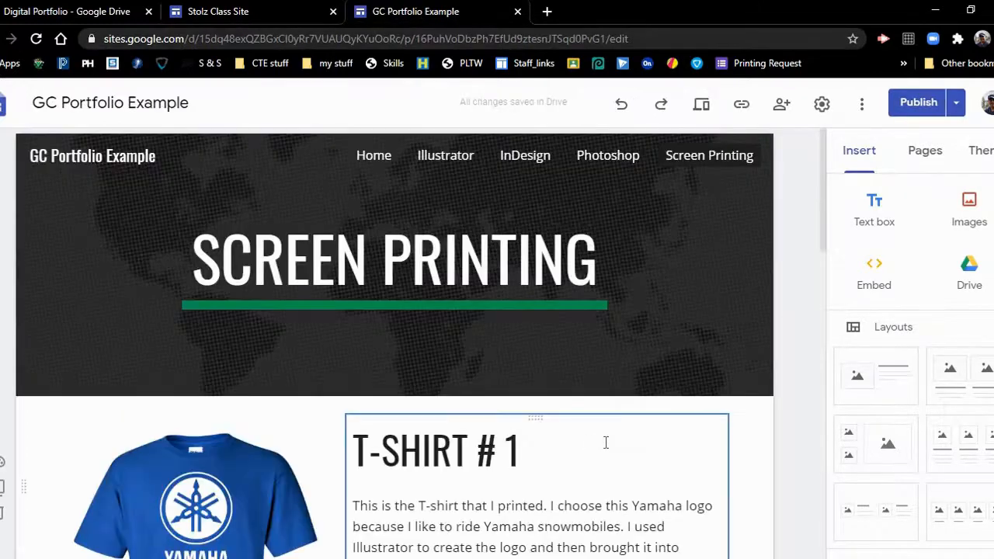
scroll(606, 442, down, 6)
scroll(605, 443, down, 2)
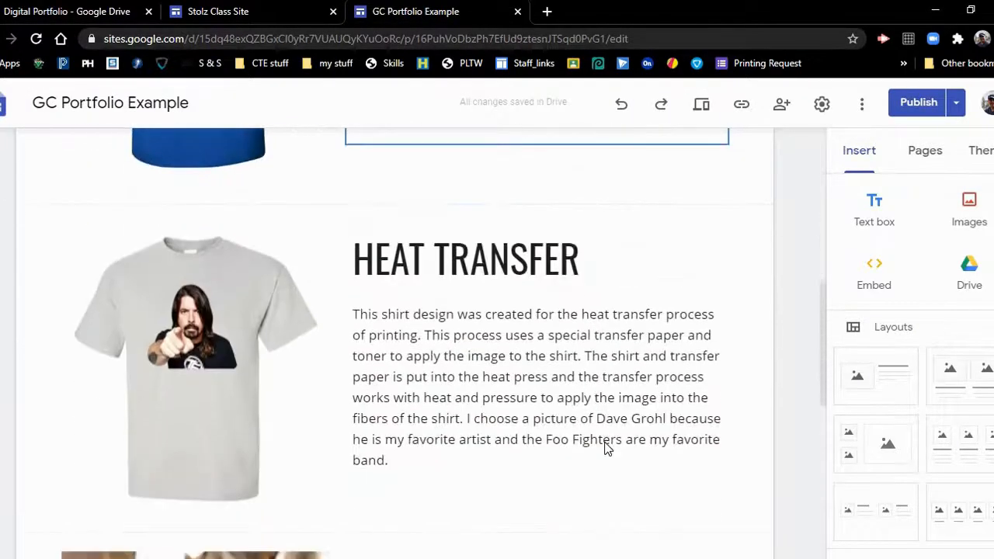
scroll(599, 443, up, 1)
click(254, 378)
click(502, 442)
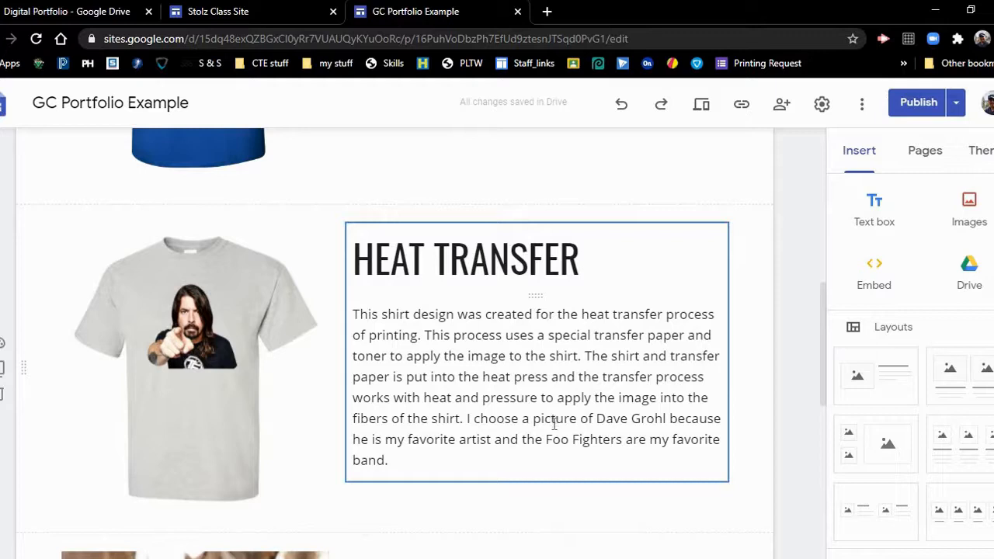
scroll(555, 423, up, 4)
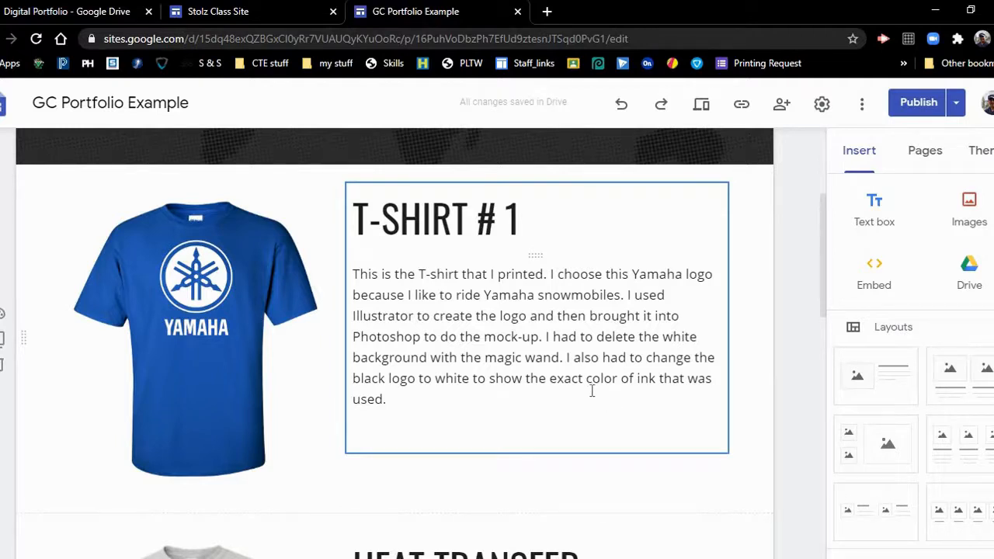
scroll(592, 391, down, 8)
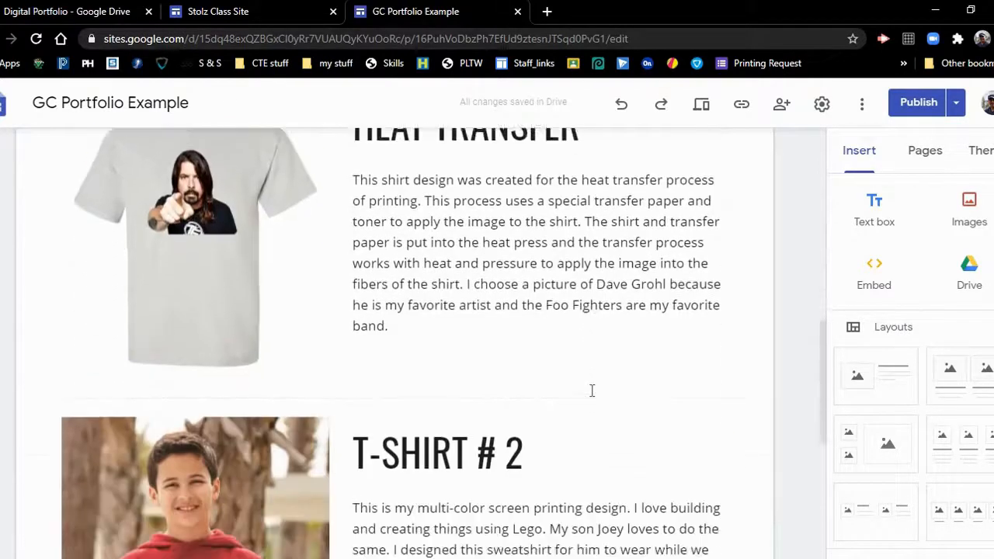
- Read the T-Shirt # 2 and T-Shirt # 1 descriptions on the example portfolio's Screen Printing page
scroll(592, 396, down, 1)
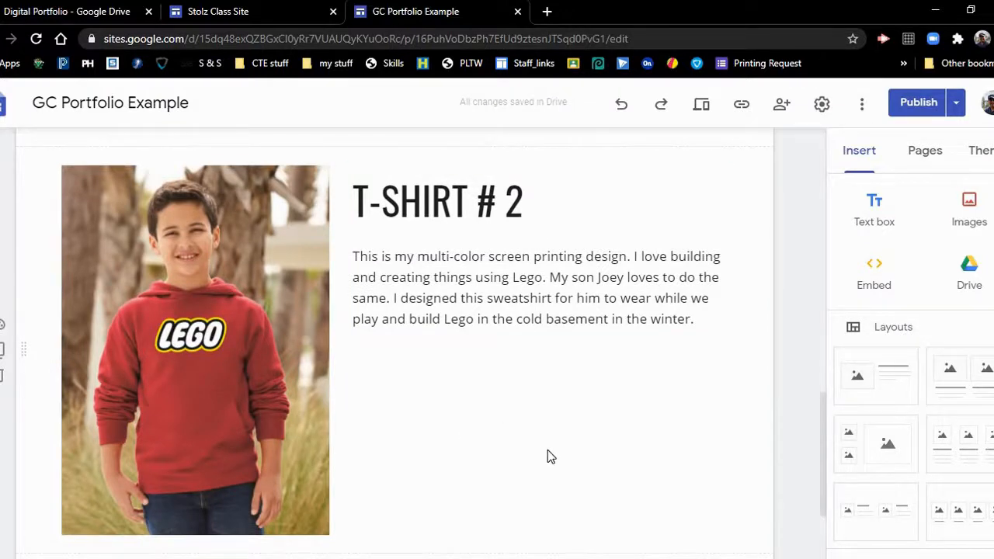
scroll(547, 451, up, 9)
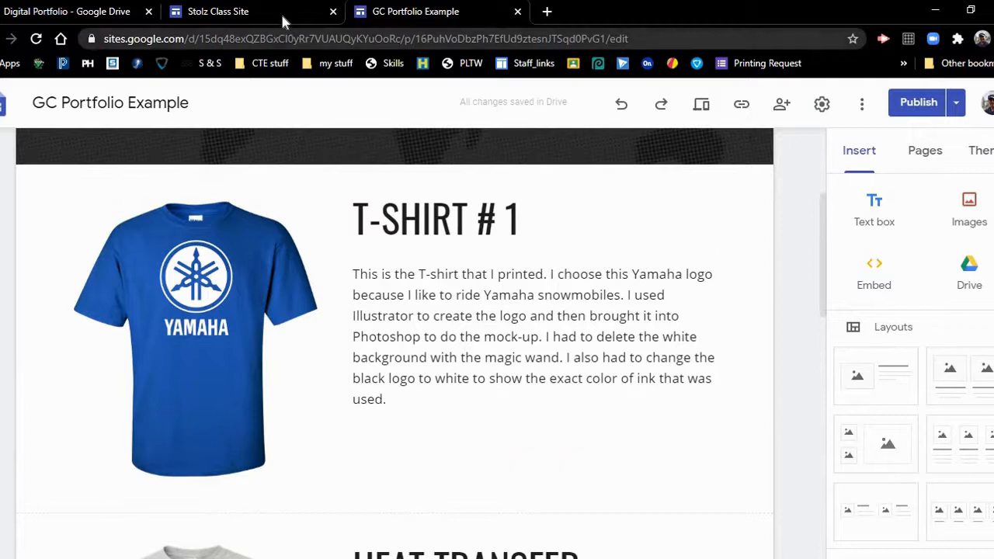
- Return to the Stolz Class Site and add a layout with two side-by-side image-and-text pairs below the Heat Transfer section
key(ctrl+shift+Tab)
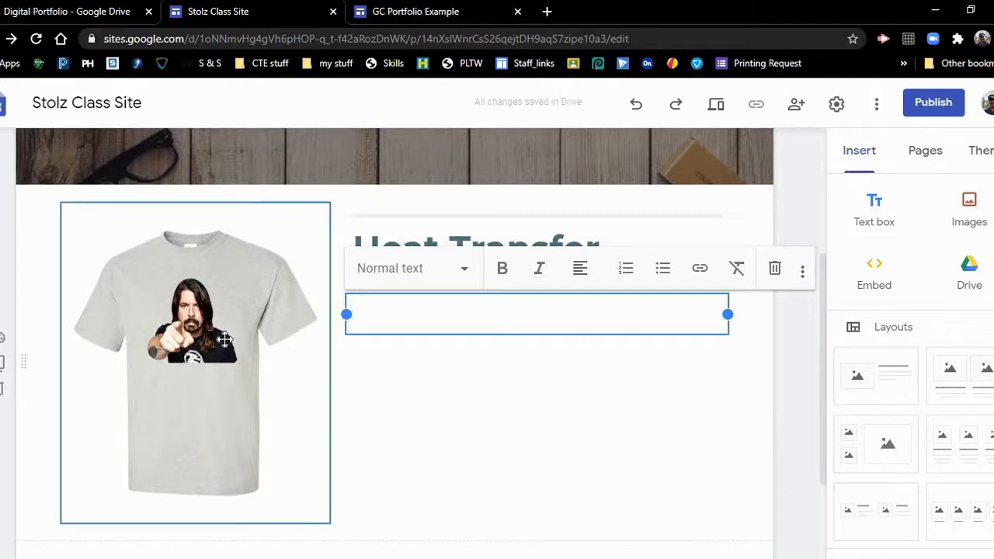
click(429, 375)
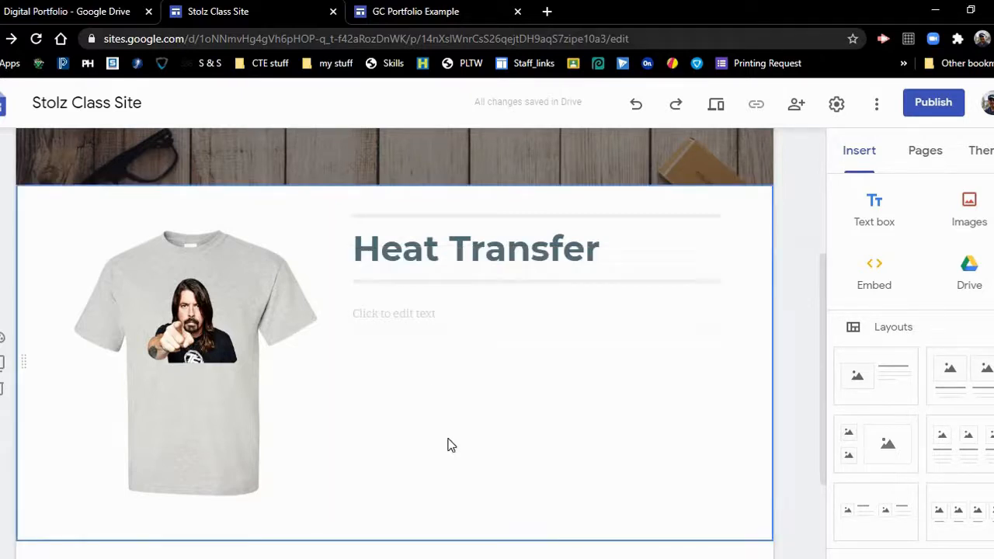
scroll(450, 443, down, 2)
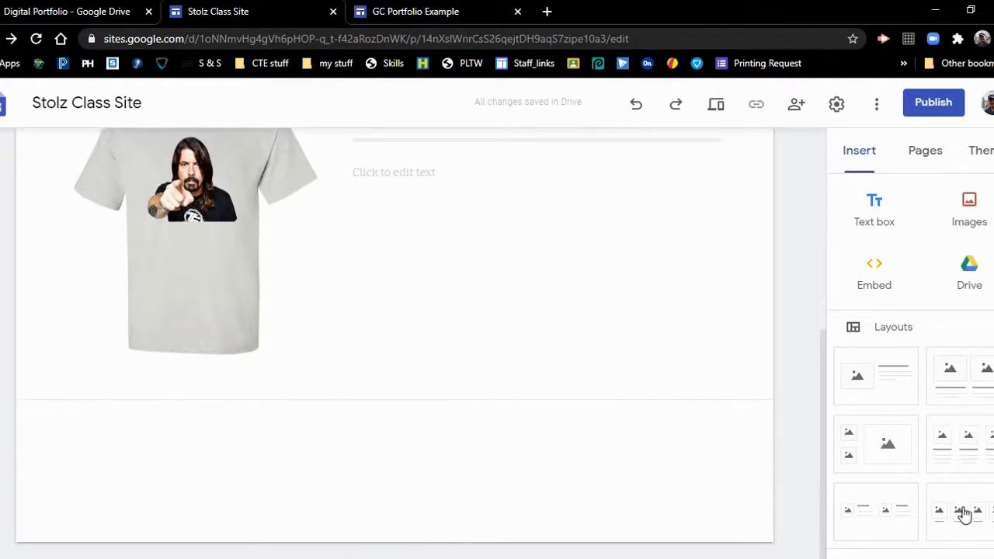
scroll(961, 510, down, 1)
drag(881, 453, 398, 348)
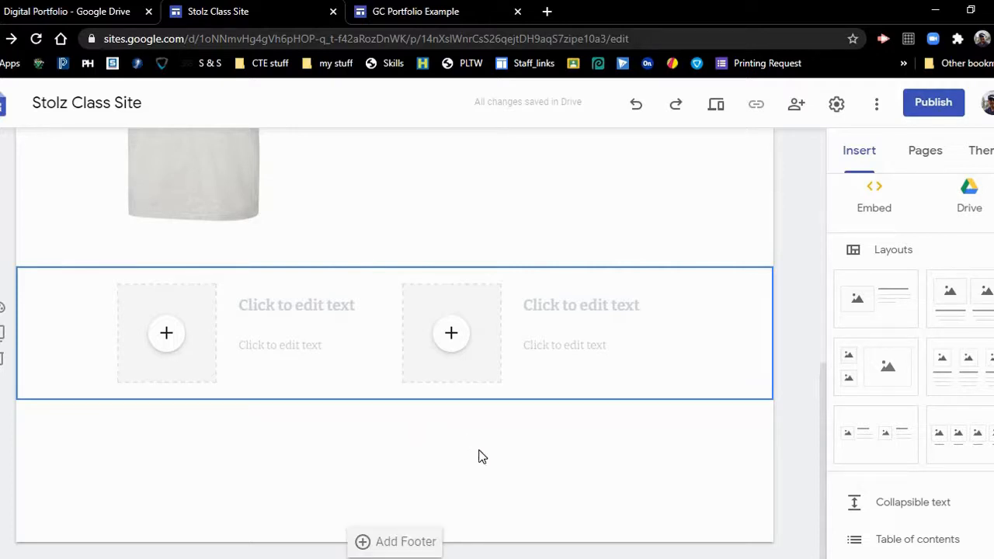
scroll(479, 457, up, 5)
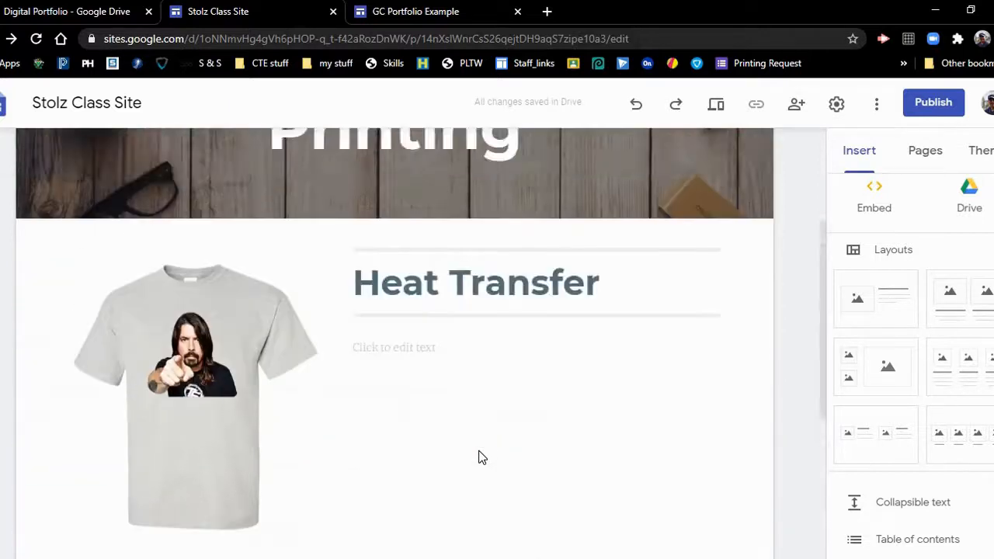
scroll(478, 458, up, 2)
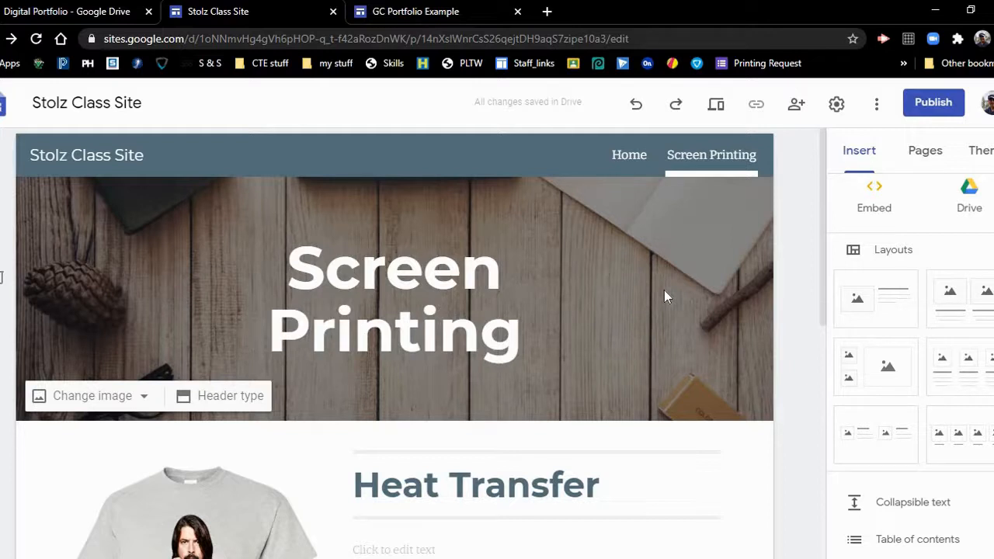
scroll(657, 292, down, 3)
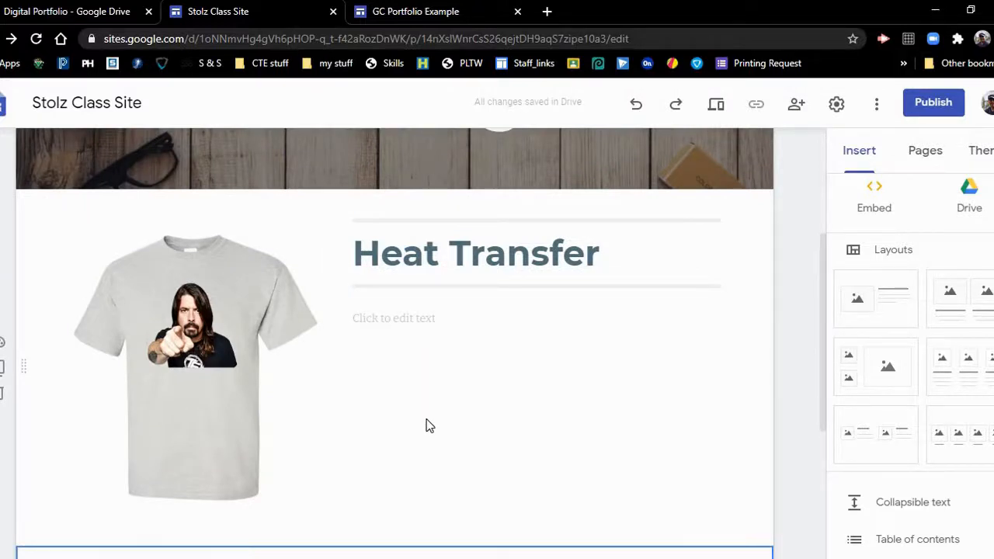
scroll(705, 369, up, 3)
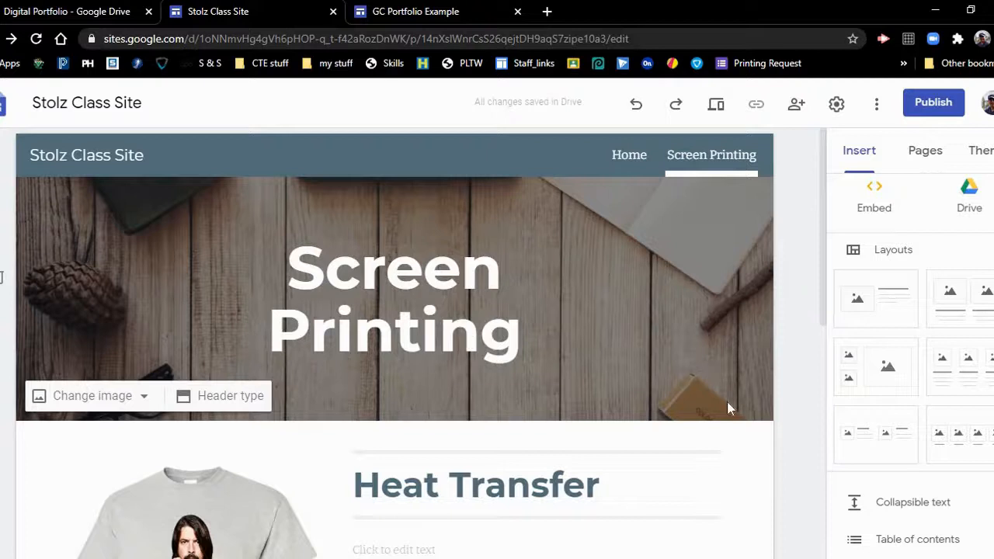
scroll(802, 384, down, 5)
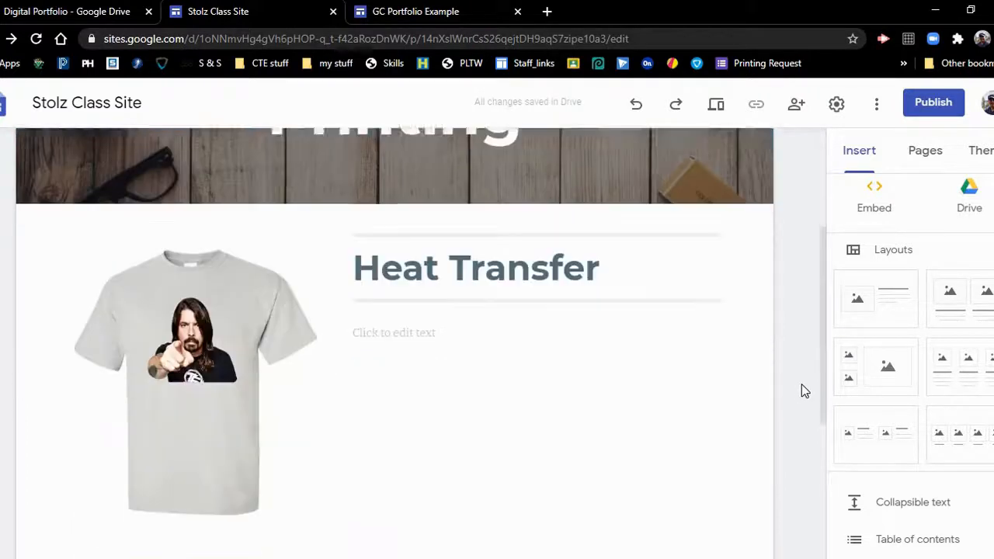
scroll(801, 384, up, 5)
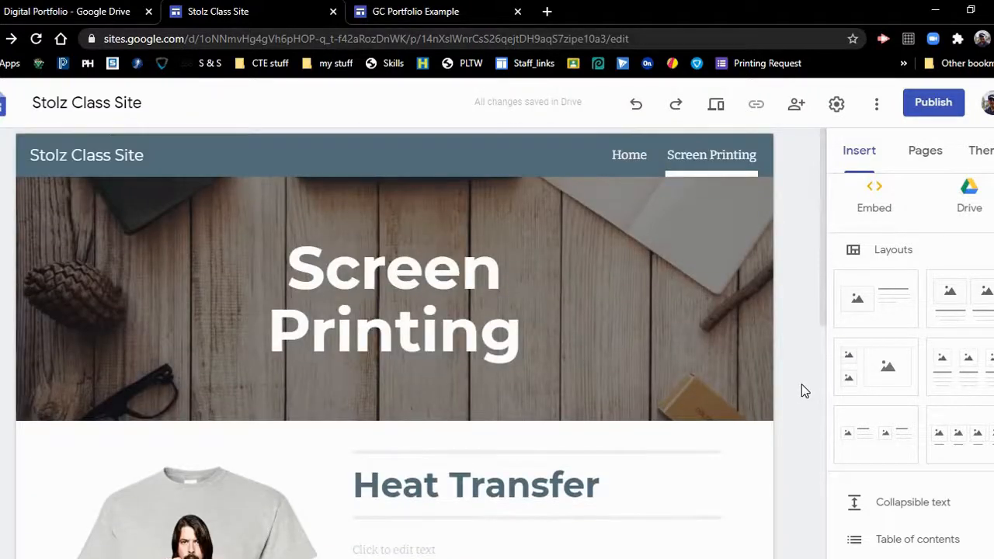